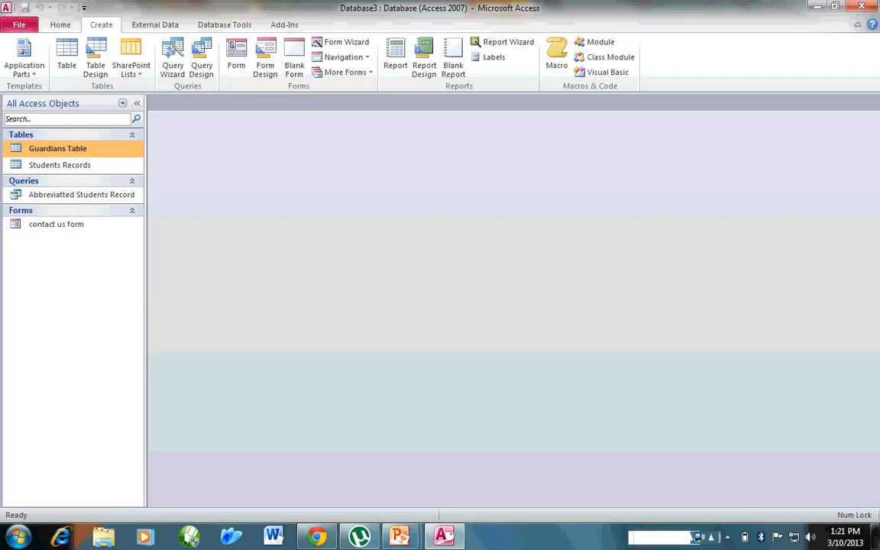
Start the Form Wizard with the Guardians Table as the source of fields
{"action": "left_click", "coordinate": [342, 42]}
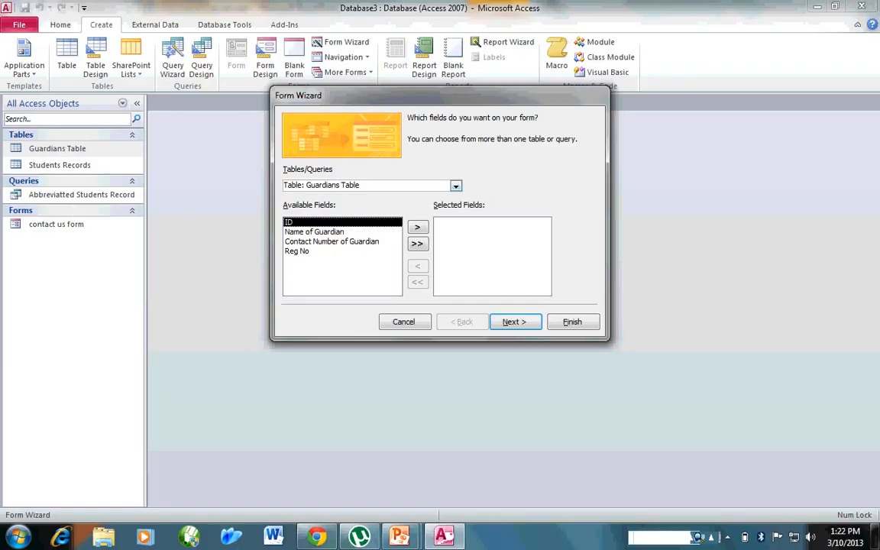
{"action": "left_click", "coordinate": [455, 186]}
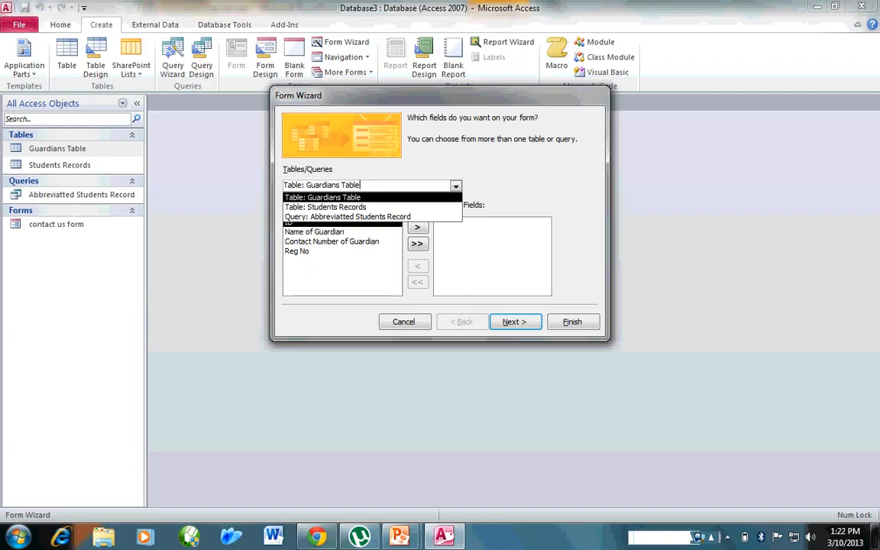
{"action": "key", "text": "Return"}
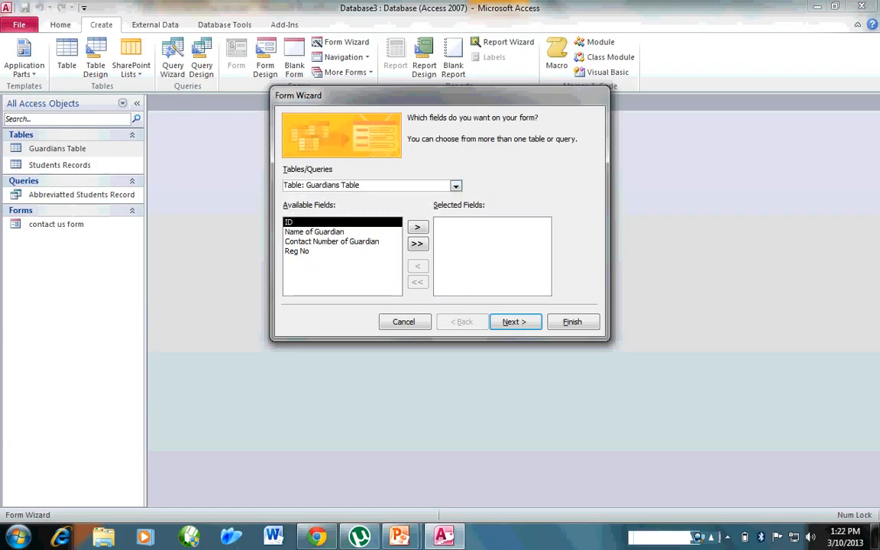
Add the Name of Guardian and Contact Number of Guardian fields to the form
{"action": "left_click", "coordinate": [314, 232]}
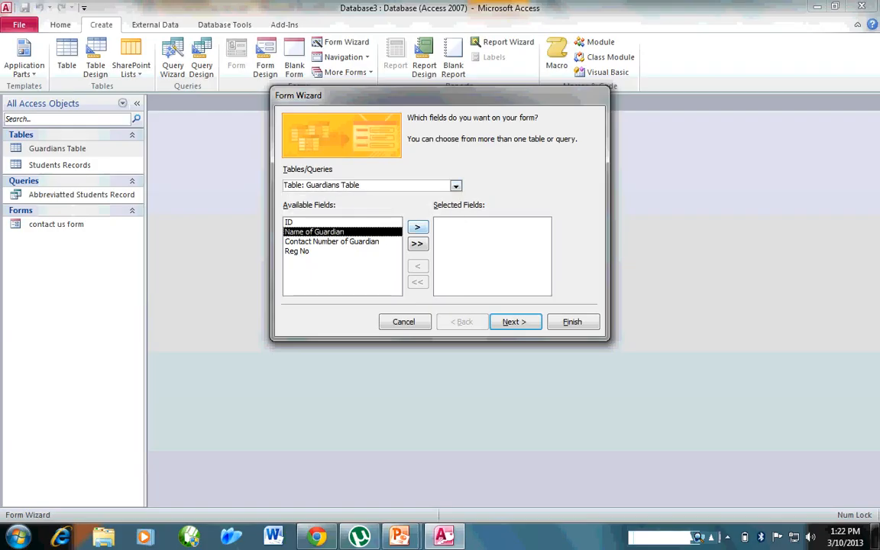
{"action": "left_click", "coordinate": [417, 227]}
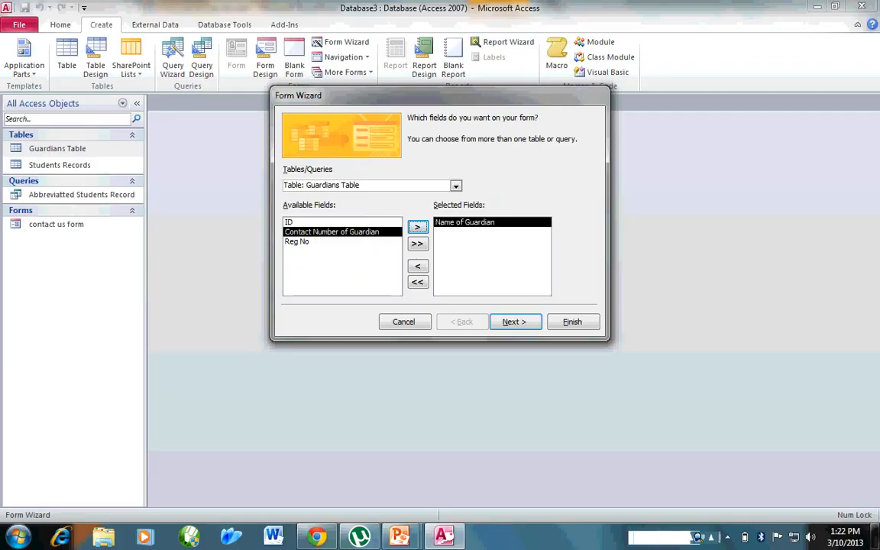
{"action": "left_click", "coordinate": [417, 227]}
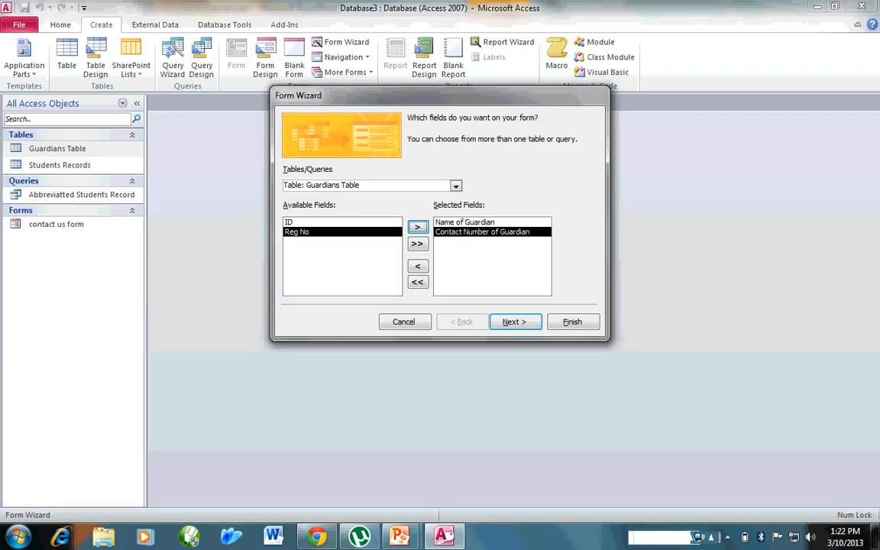
Add the Reg No, Name of student, Age of Student and Sex fields from the Students Records table
{"action": "left_click", "coordinate": [456, 186]}
{"action": "left_click", "coordinate": [336, 207]}
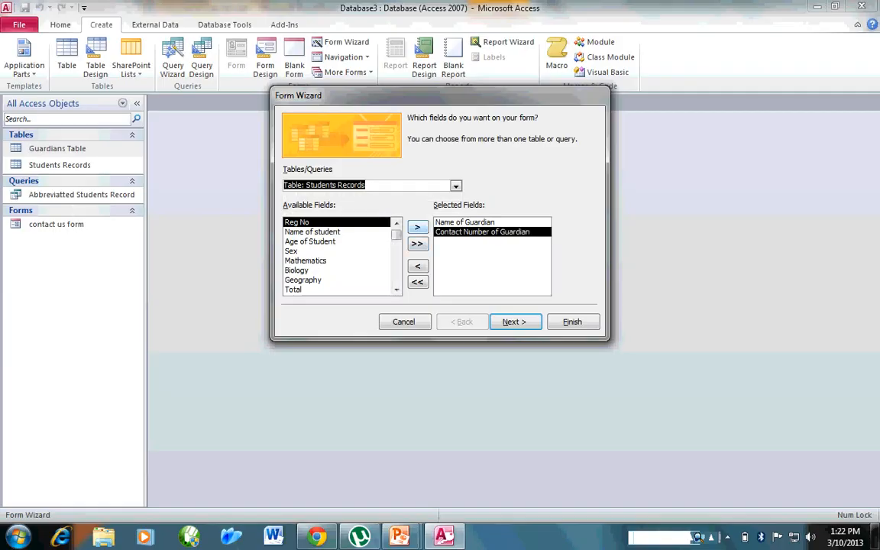
{"action": "left_click", "coordinate": [417, 227]}
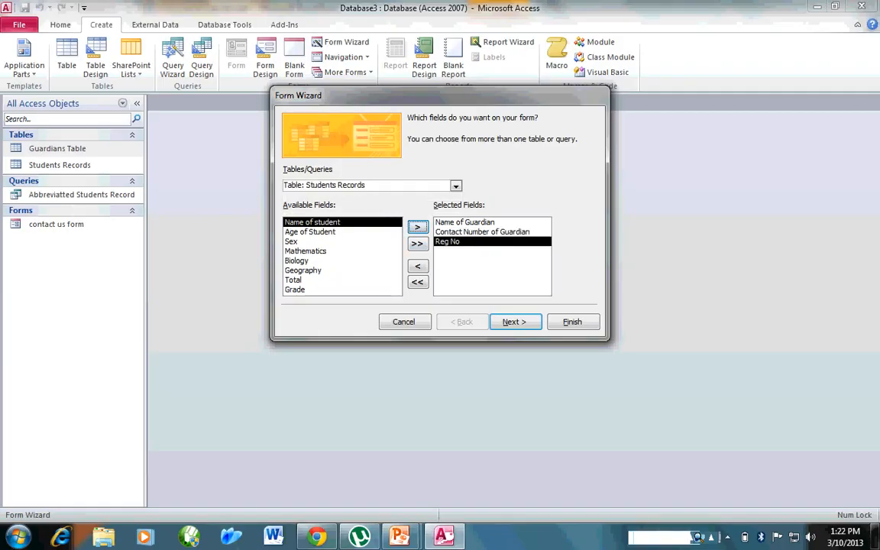
{"action": "left_click", "coordinate": [417, 226]}
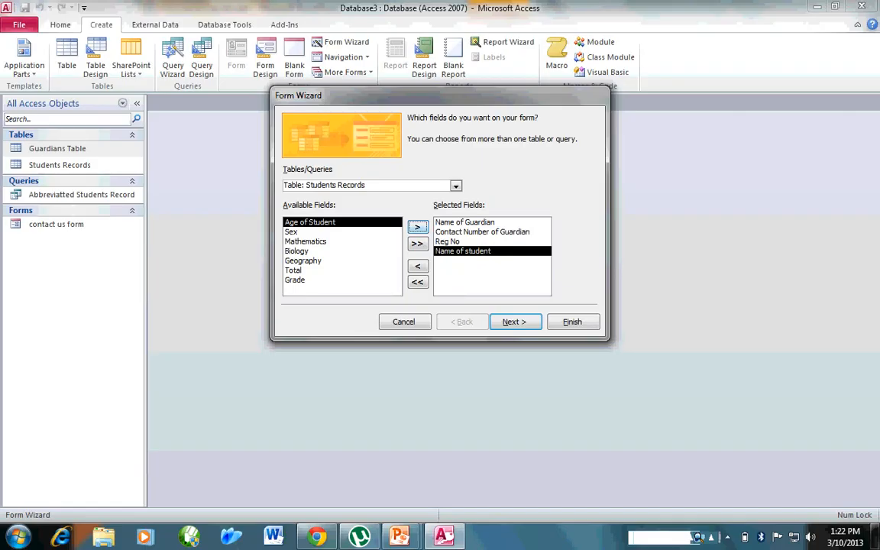
{"action": "left_click", "coordinate": [416, 226]}
{"action": "left_click", "coordinate": [417, 227]}
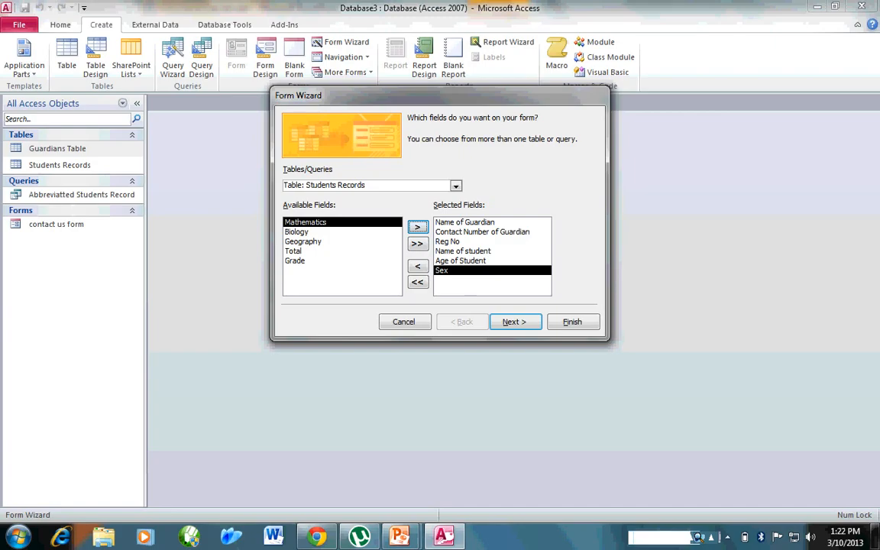
Add Name of student and Total from the Abbreviatted Students Record query, and clear the whole field selection
{"action": "left_click", "coordinate": [455, 185]}
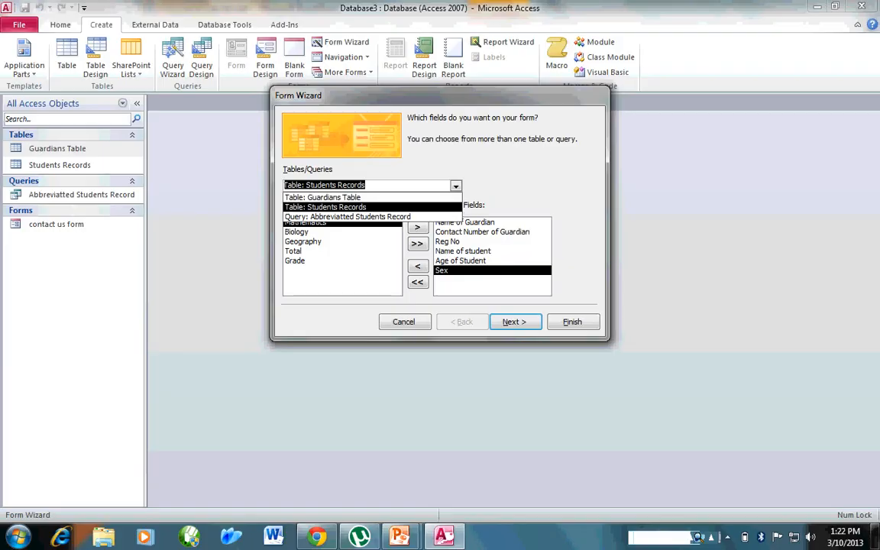
{"action": "left_click", "coordinate": [348, 217]}
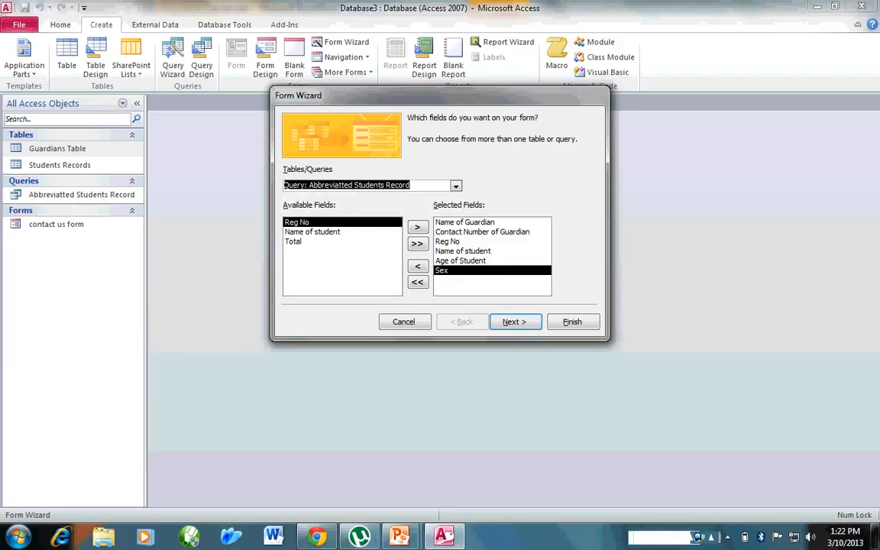
{"action": "left_click", "coordinate": [312, 233]}
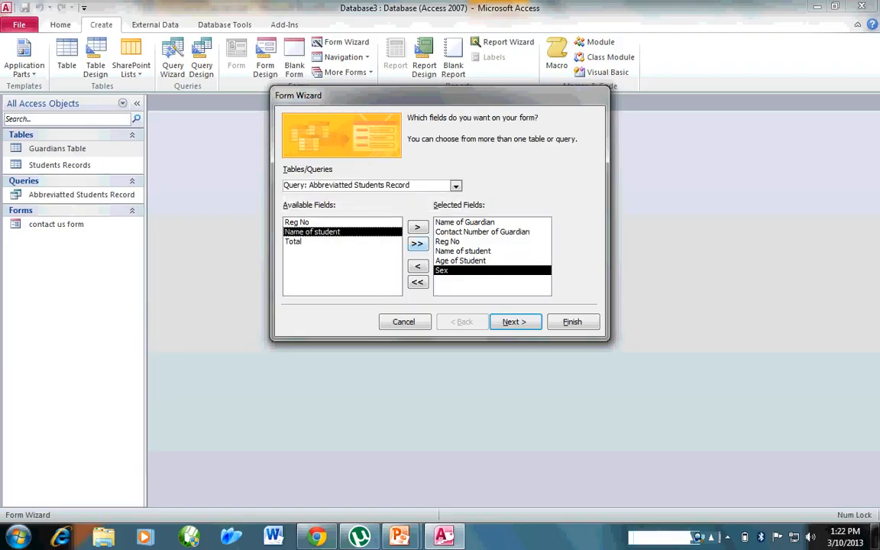
{"action": "left_click", "coordinate": [417, 227]}
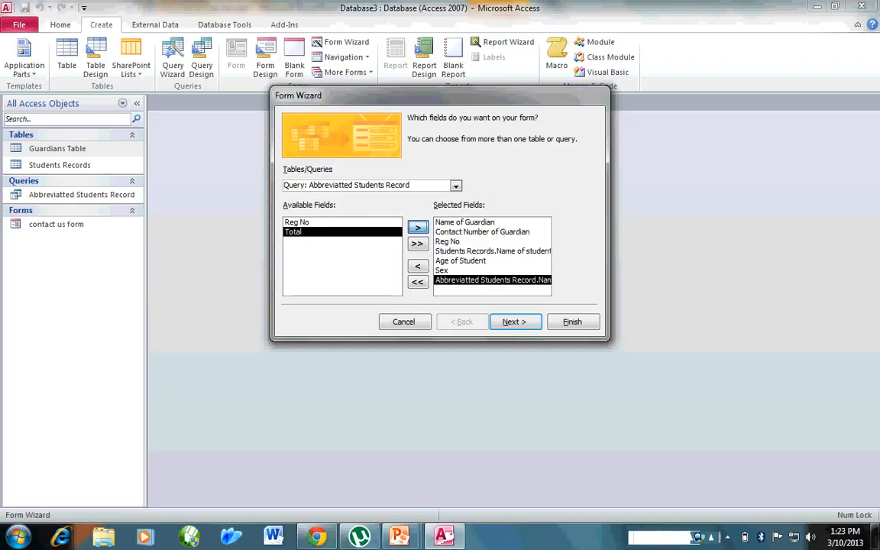
{"action": "left_click", "coordinate": [417, 226]}
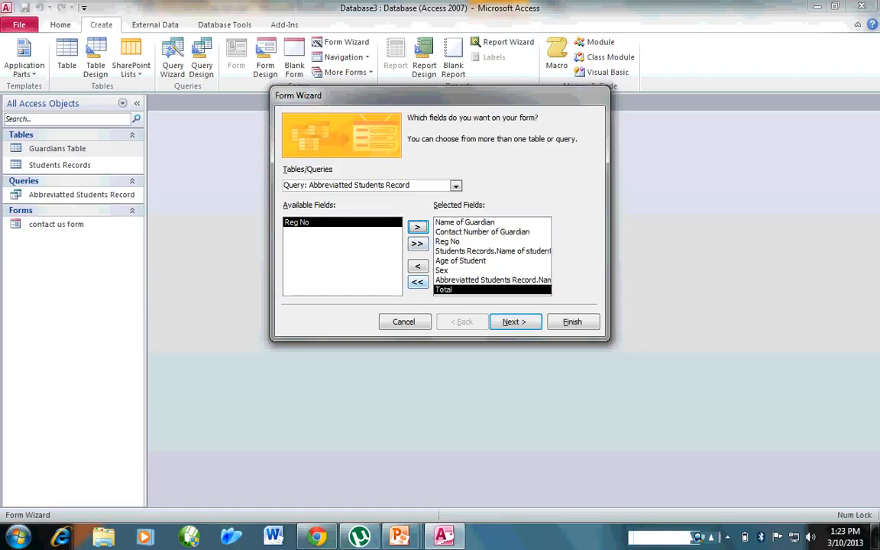
{"action": "left_click", "coordinate": [416, 281]}
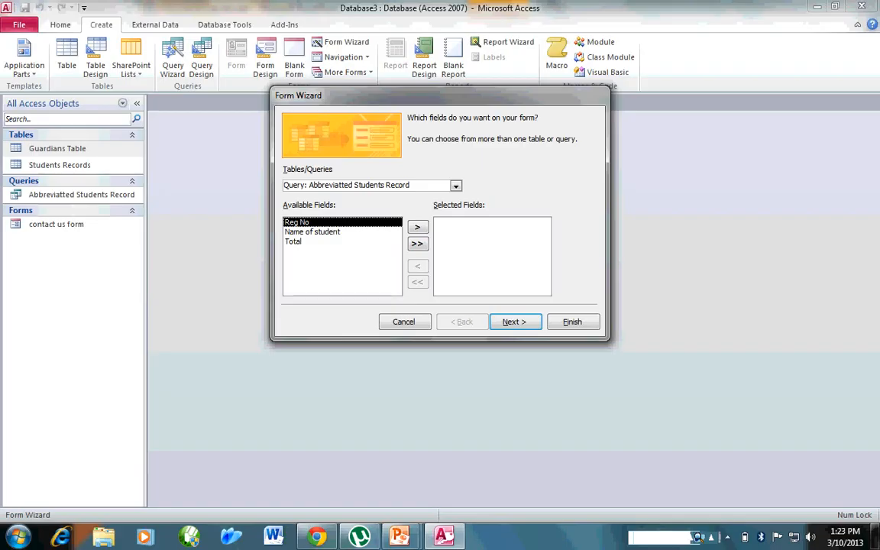
Add Name of Guardian and Contact Number of Guardian from the Guardians Table to the empty selection
{"action": "left_click", "coordinate": [456, 186]}
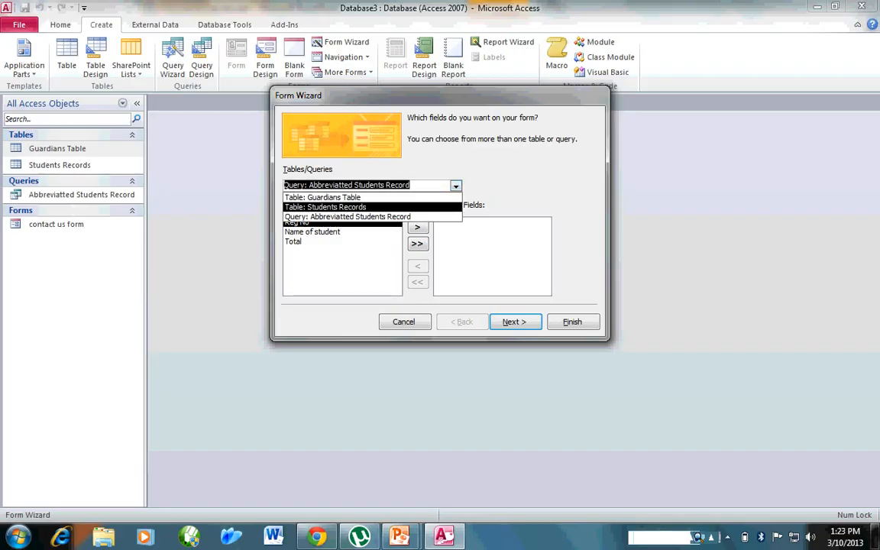
{"action": "left_click", "coordinate": [322, 196]}
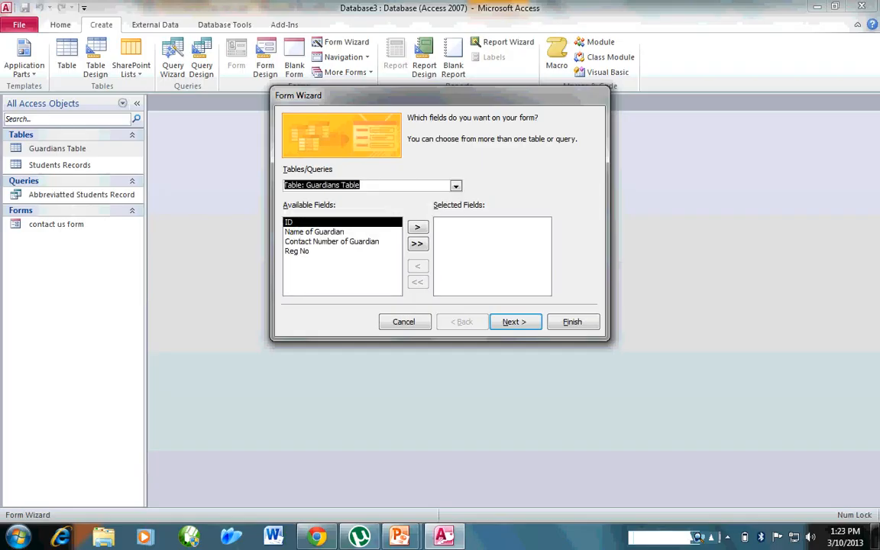
{"action": "left_click", "coordinate": [314, 232]}
{"action": "left_click", "coordinate": [417, 226]}
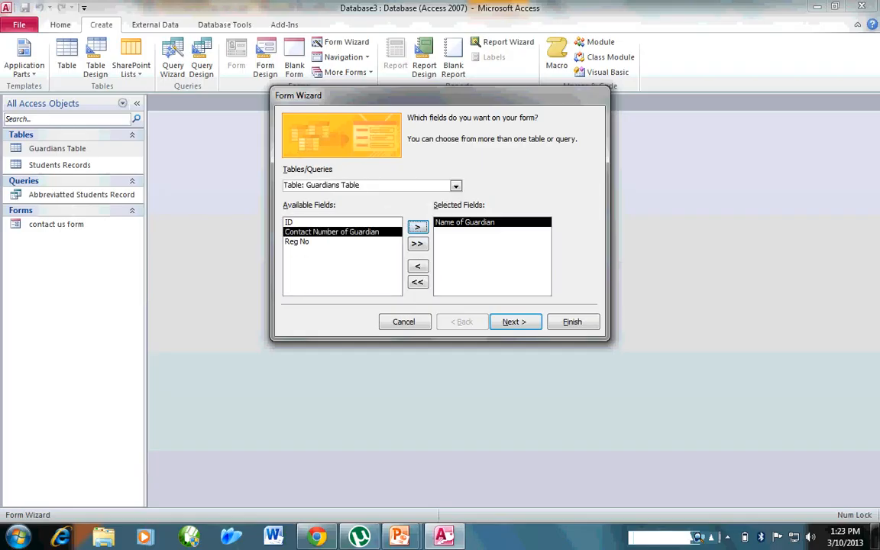
{"action": "left_click", "coordinate": [417, 227]}
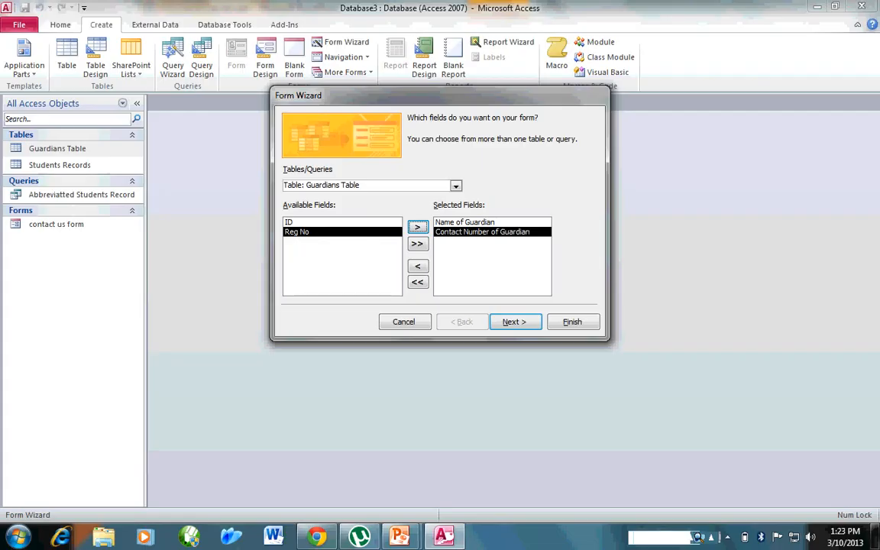
Add the Name of student, Age of Student and Sex fields from the Students Records table
{"action": "left_click", "coordinate": [455, 186]}
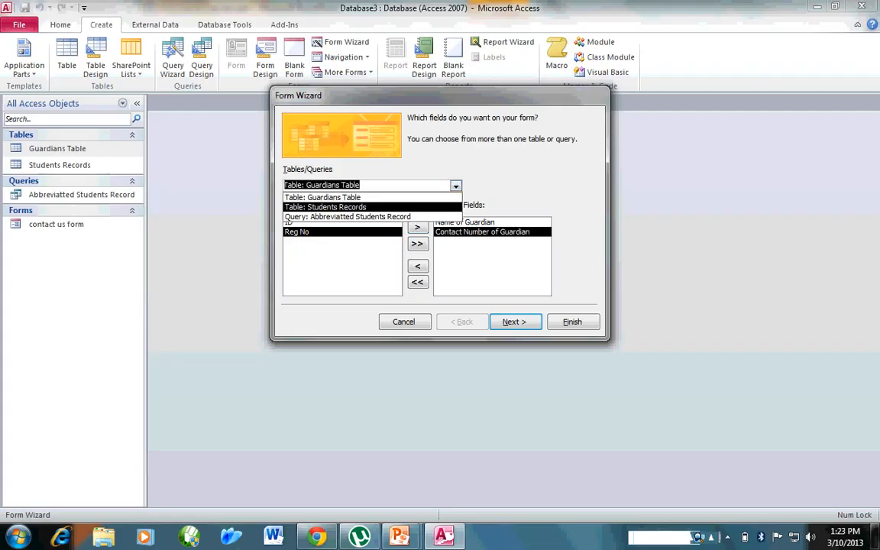
{"action": "left_click", "coordinate": [320, 206]}
{"action": "left_click", "coordinate": [311, 231]}
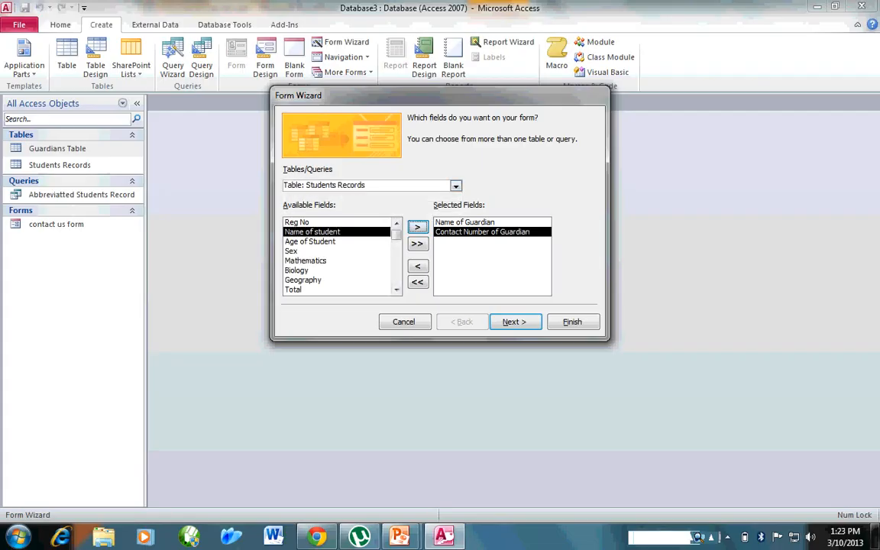
{"action": "left_click", "coordinate": [417, 226]}
{"action": "left_click", "coordinate": [417, 227]}
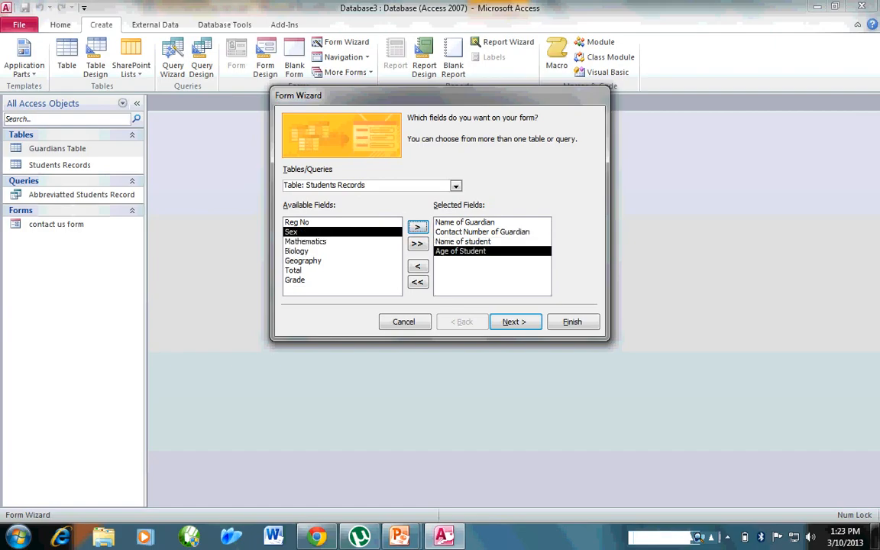
{"action": "left_click", "coordinate": [416, 227]}
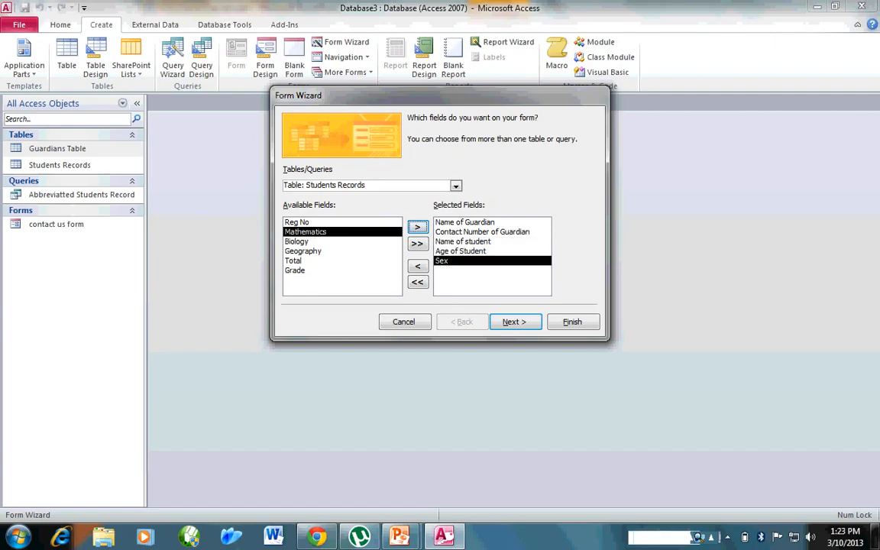
{"action": "left_click", "coordinate": [295, 271]}
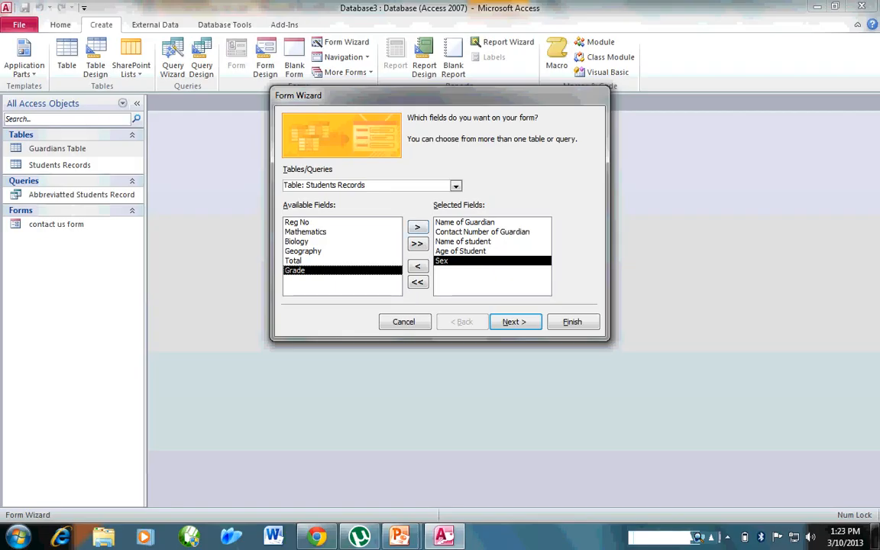
Add the Name of student and Total fields from the Abbreviatted Students Record query
{"action": "left_click", "coordinate": [456, 186]}
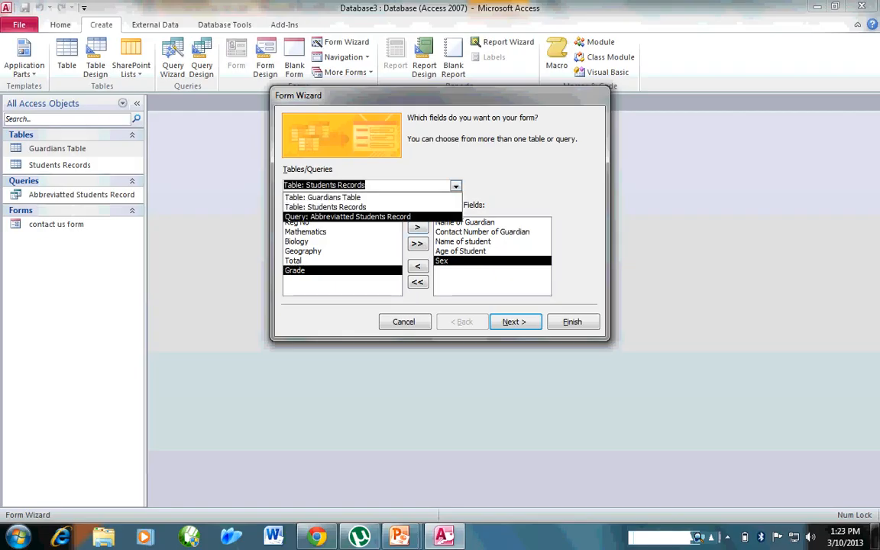
{"action": "left_click", "coordinate": [348, 217]}
{"action": "left_click", "coordinate": [312, 233]}
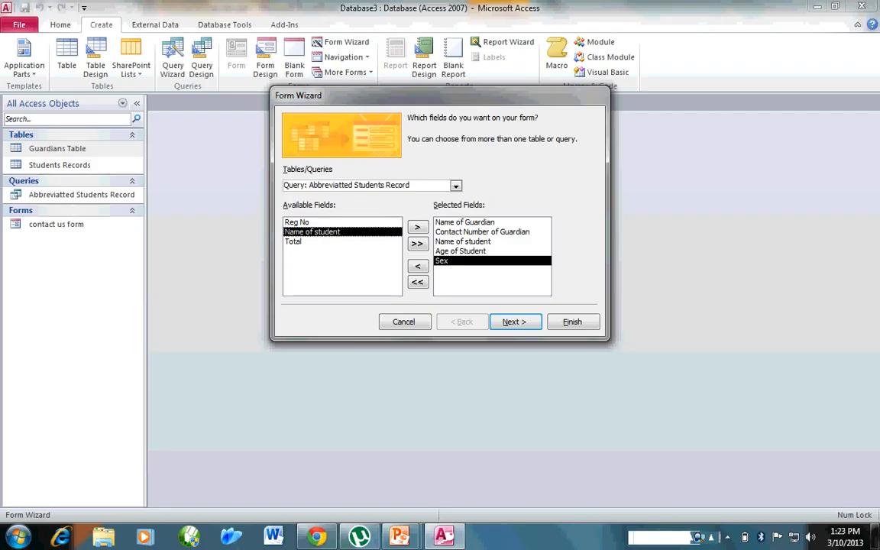
{"action": "left_click", "coordinate": [417, 227]}
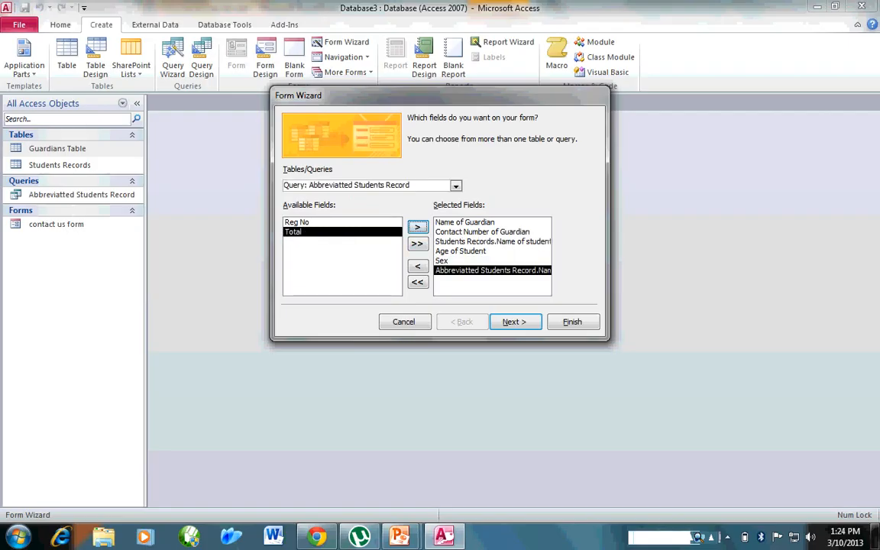
{"action": "left_click", "coordinate": [417, 226]}
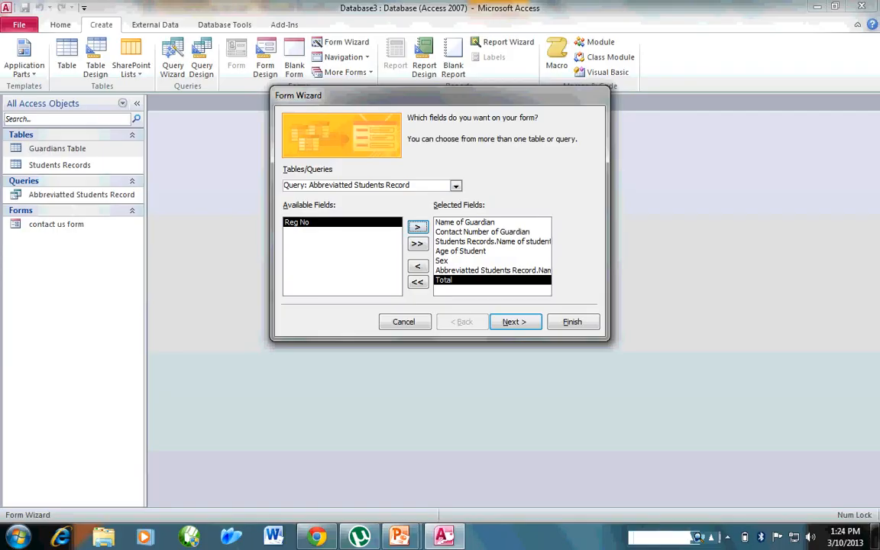
Add the Grade field from the Students Records table and try to proceed to the next wizard page
{"action": "left_click", "coordinate": [455, 186]}
{"action": "left_click", "coordinate": [336, 206]}
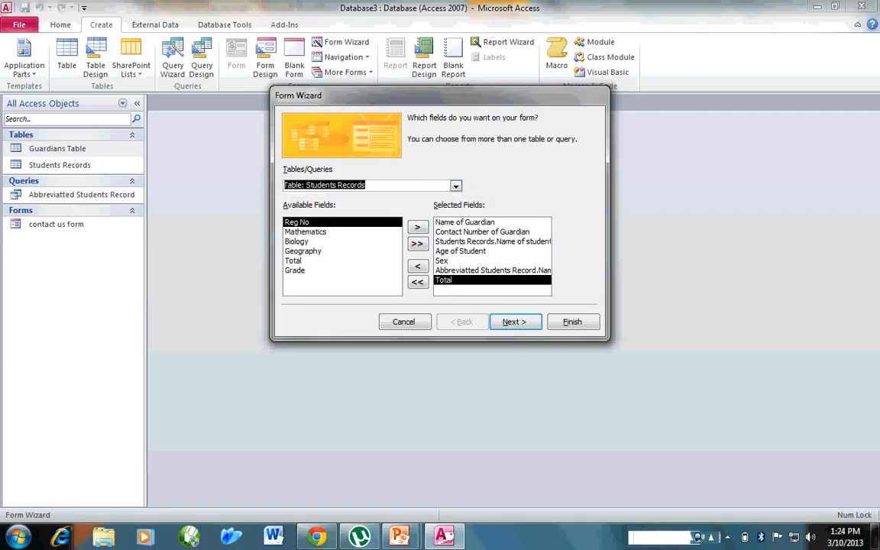
{"action": "left_click", "coordinate": [295, 270]}
{"action": "left_click", "coordinate": [417, 227]}
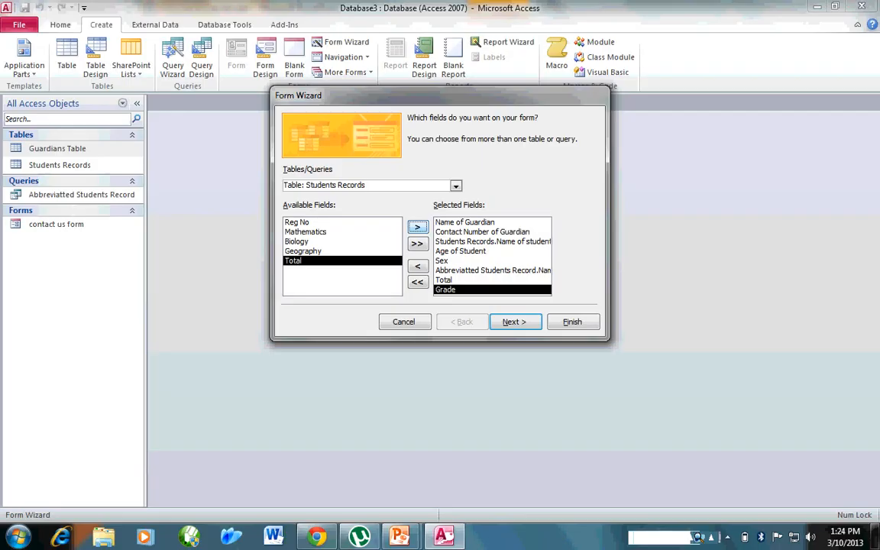
{"action": "left_click", "coordinate": [515, 321]}
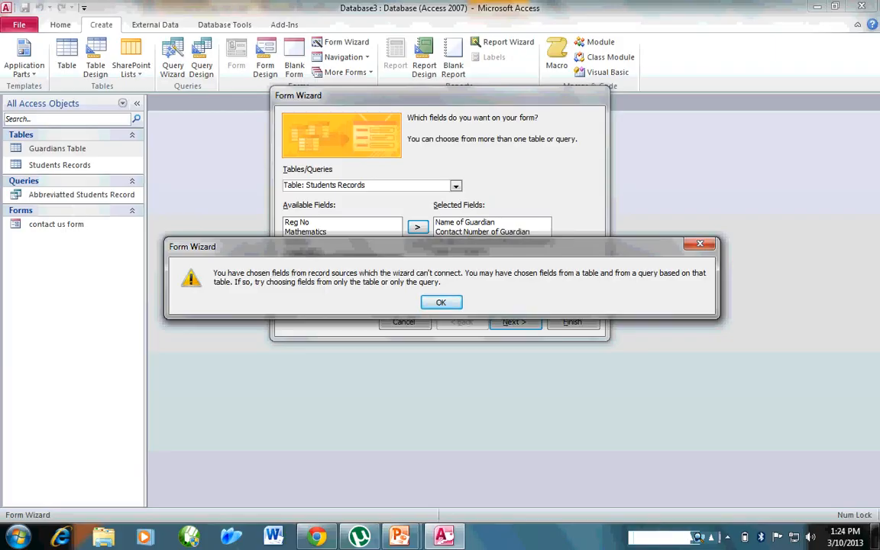
{"action": "key", "text": "Return"}
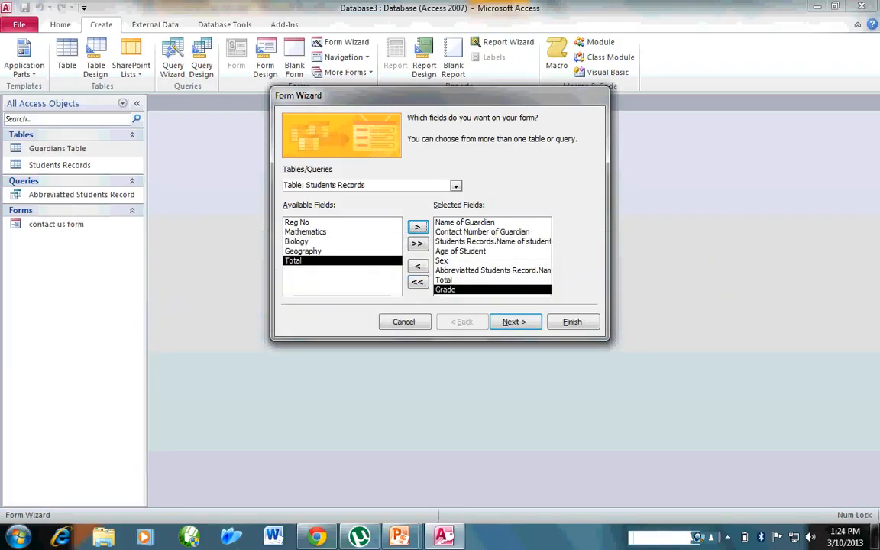
Replace the whole field selection with all fields of the Students Records table
{"action": "left_click", "coordinate": [418, 283]}
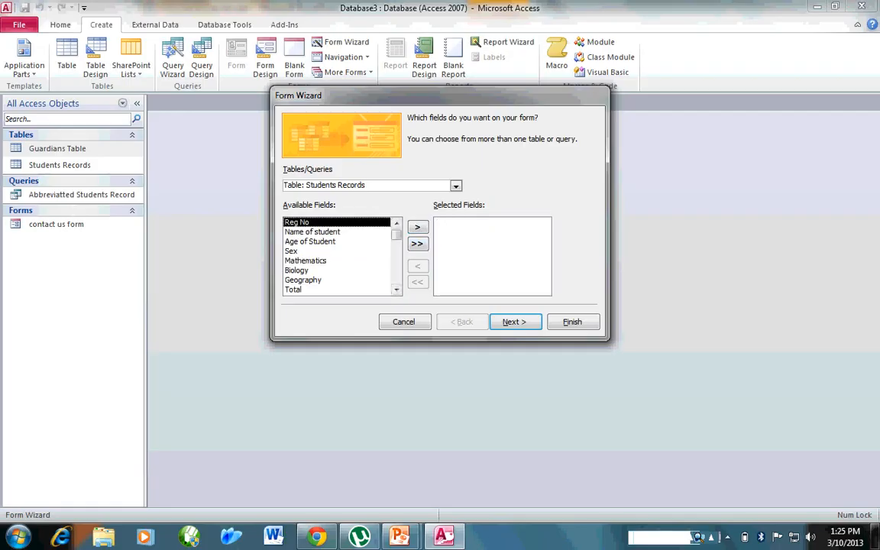
{"action": "left_click", "coordinate": [417, 243]}
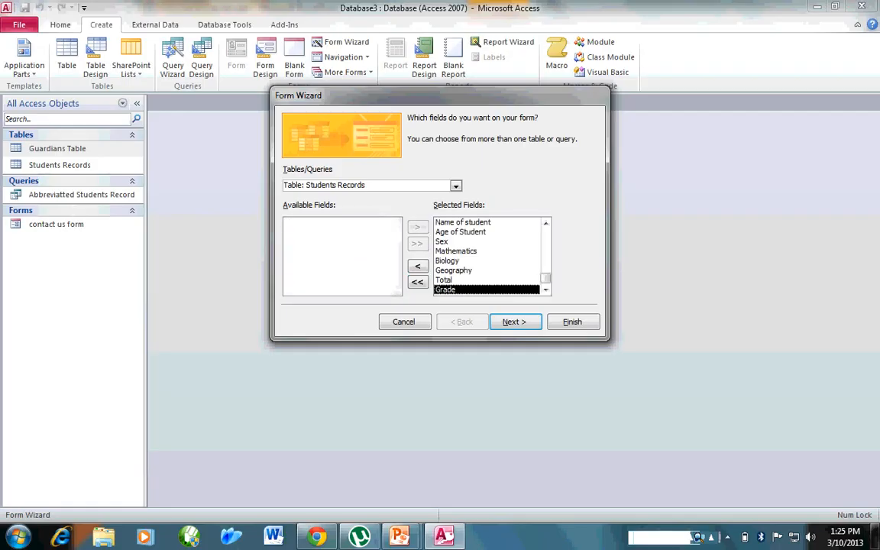
Choose the Justified layout, keep the title Students Records and finish the wizard with the form opened to view or enter information
{"action": "left_click", "coordinate": [516, 321]}
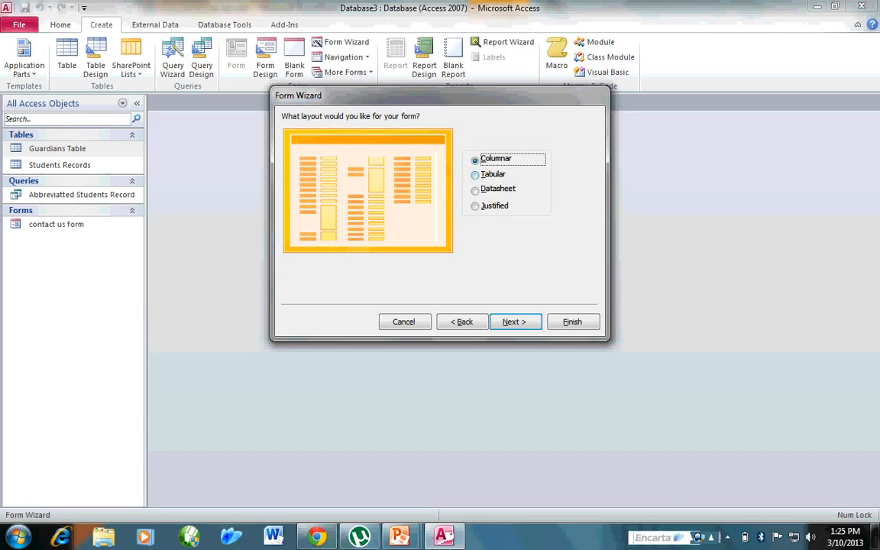
{"action": "left_click", "coordinate": [475, 175]}
{"action": "left_click", "coordinate": [475, 191]}
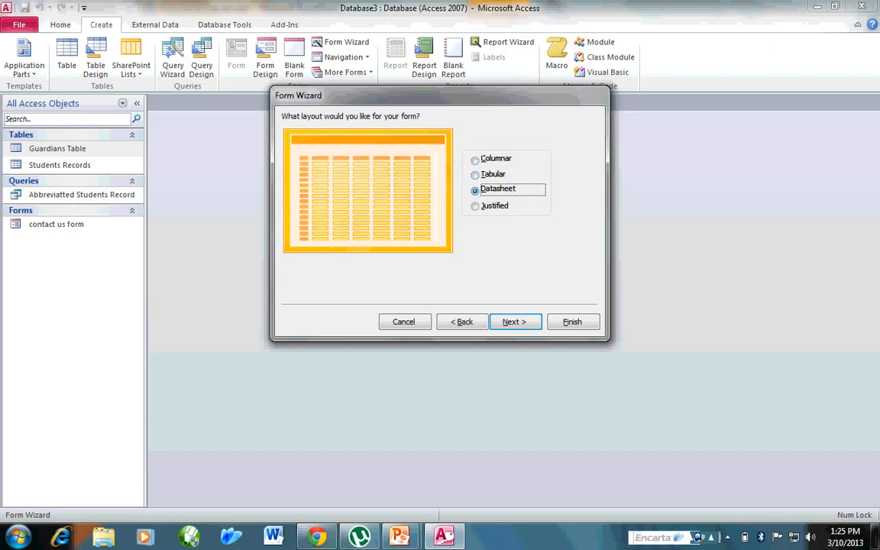
{"action": "left_click", "coordinate": [474, 206]}
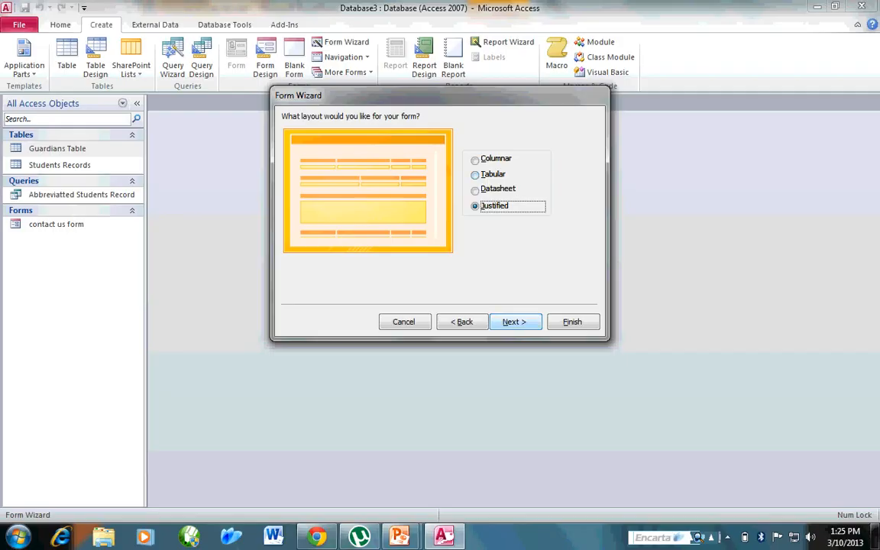
{"action": "key", "text": "Return"}
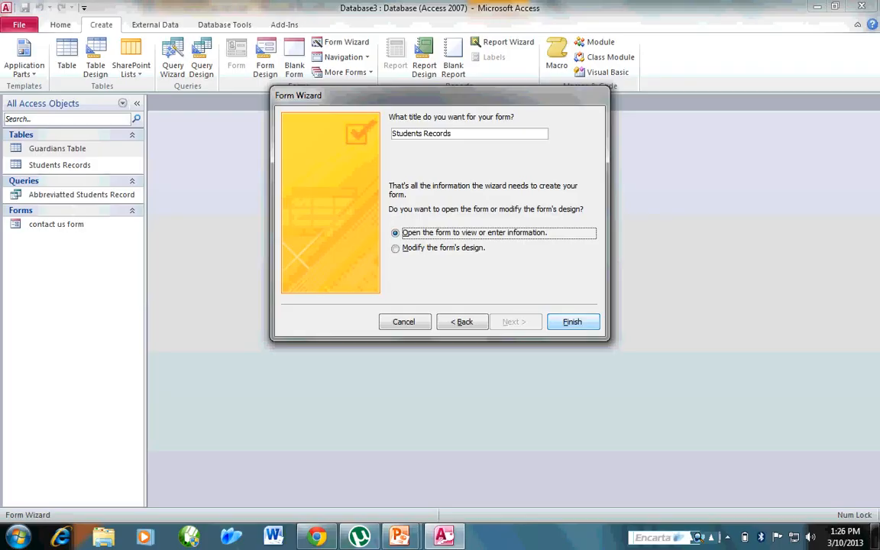
{"action": "key", "text": "Return"}
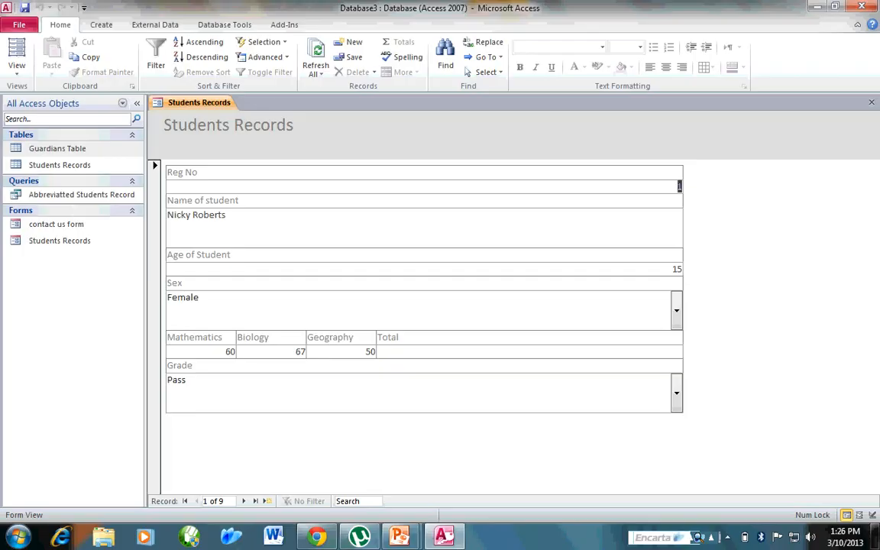
{"action": "key", "text": "Tab"}
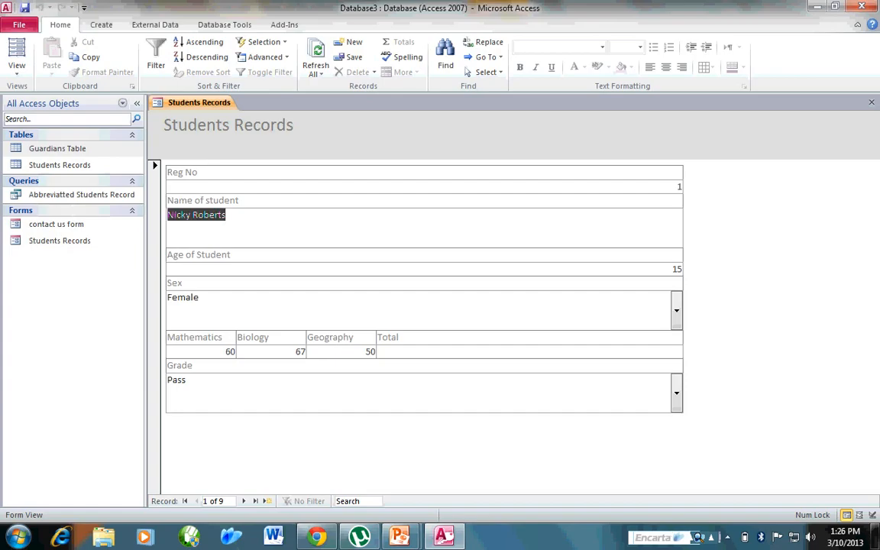
Switch the Students Records form to Design View and try to narrow the Name of student text box
{"action": "left_click", "coordinate": [17, 66]}
{"action": "left_click", "coordinate": [31, 156]}
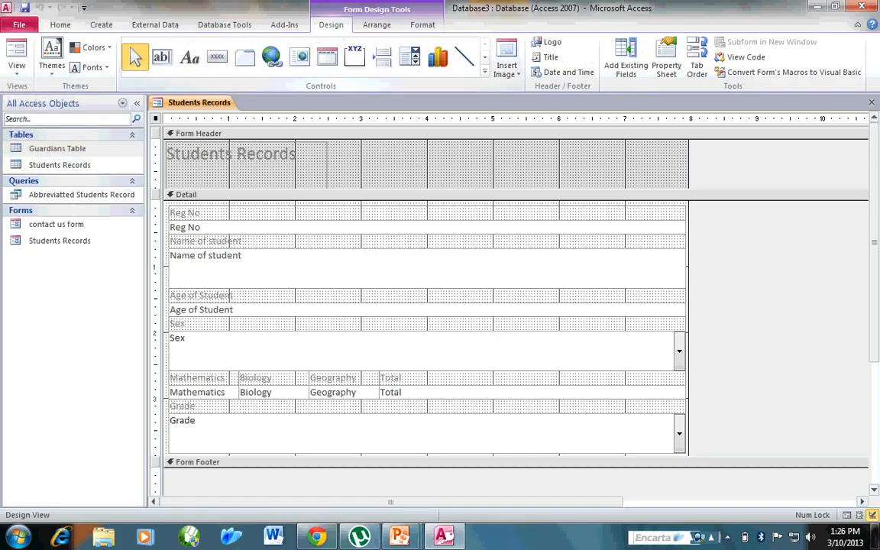
{"action": "left_click", "coordinate": [427, 268]}
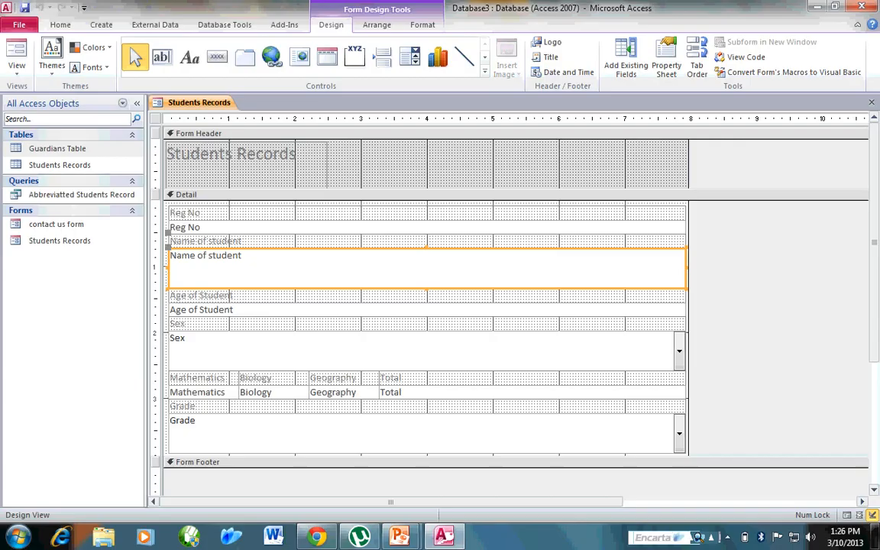
{"action": "left_click_drag", "start_coordinate": [689, 269], "coordinate": [656, 269]}
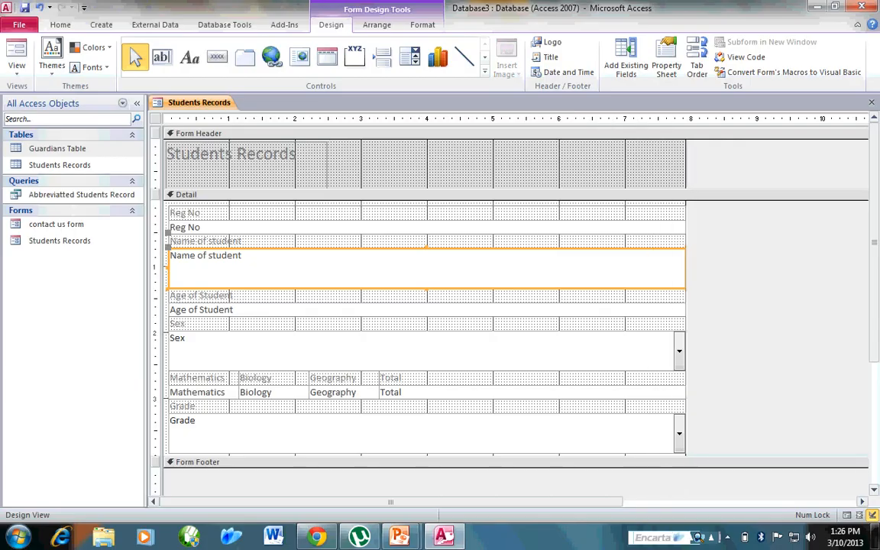
{"action": "left_click", "coordinate": [242, 255]}
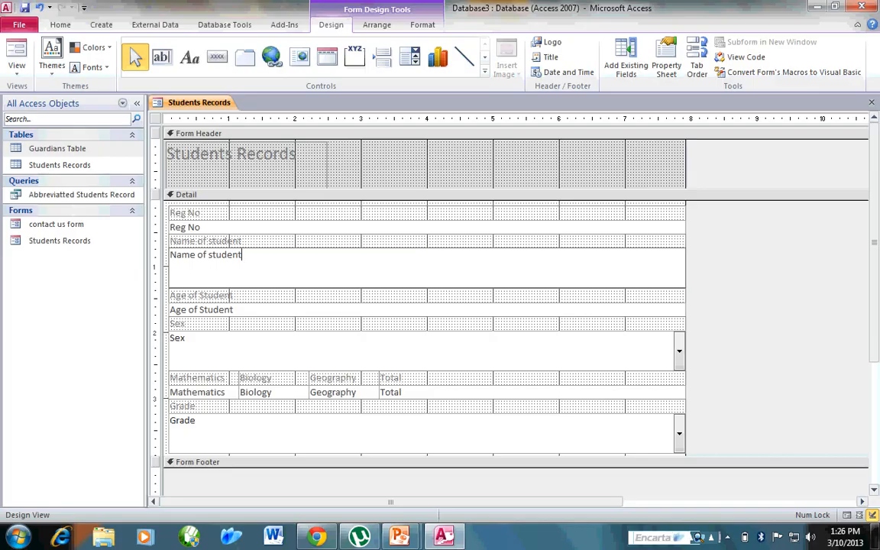
{"action": "key", "text": "Escape"}
{"action": "key", "text": "Delete"}
{"action": "key", "text": "ctrl+z"}
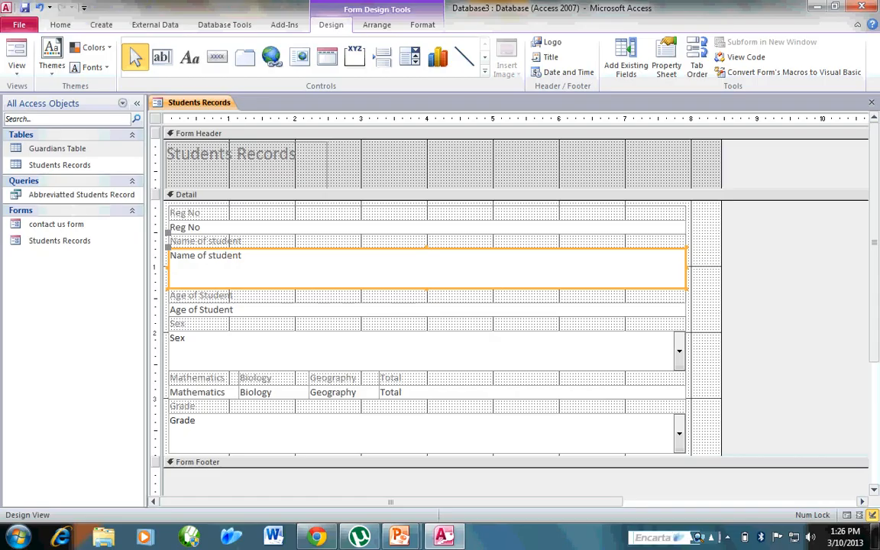
Narrow the Name of student text box to about 1.7 inches and move it slightly down together with its label
{"action": "left_click_drag", "start_coordinate": [685, 268], "coordinate": [601, 268]}
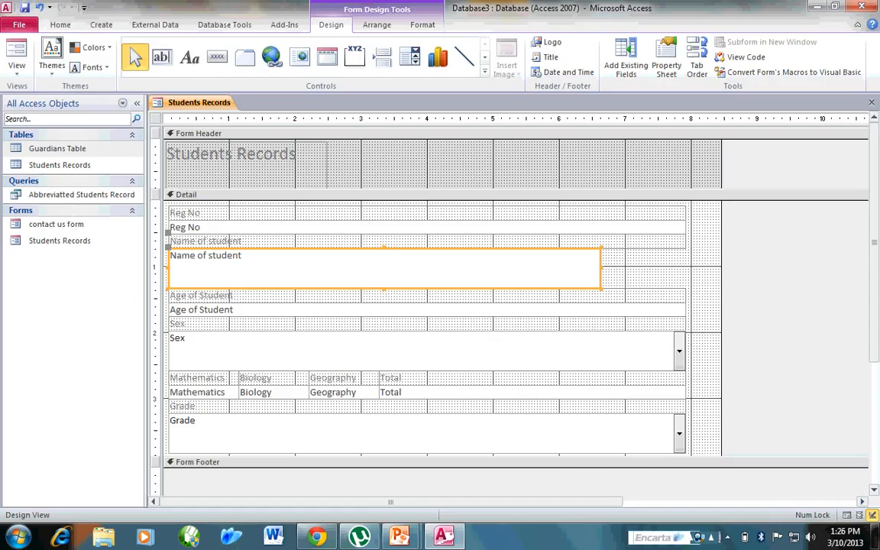
{"action": "left_click_drag", "start_coordinate": [601, 268], "coordinate": [281, 268]}
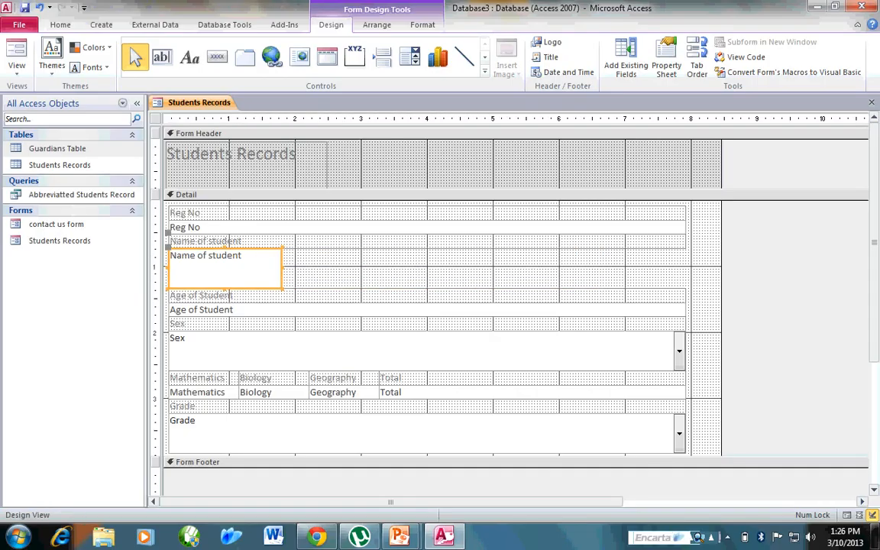
{"action": "left_click", "coordinate": [321, 241]}
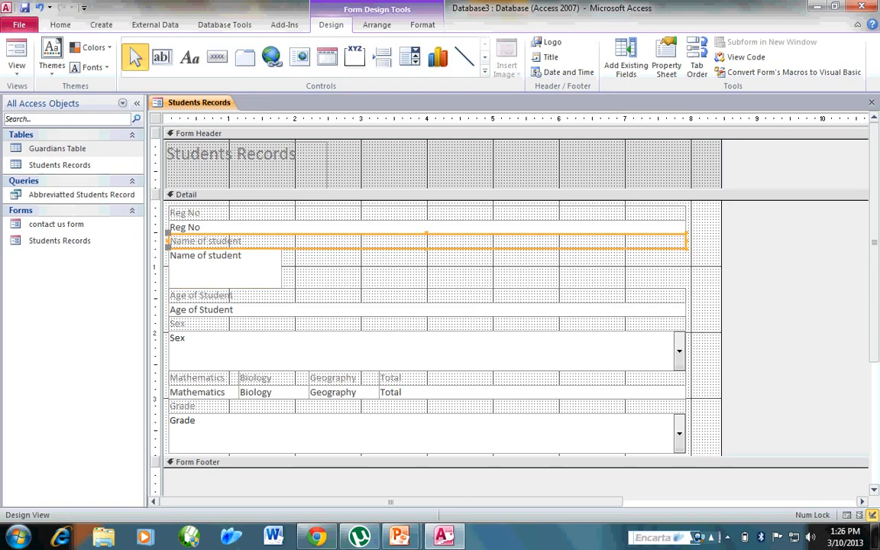
{"action": "left_click_drag", "start_coordinate": [321, 241], "coordinate": [360, 257]}
{"action": "left_click_drag", "start_coordinate": [465, 250], "coordinate": [427, 238]}
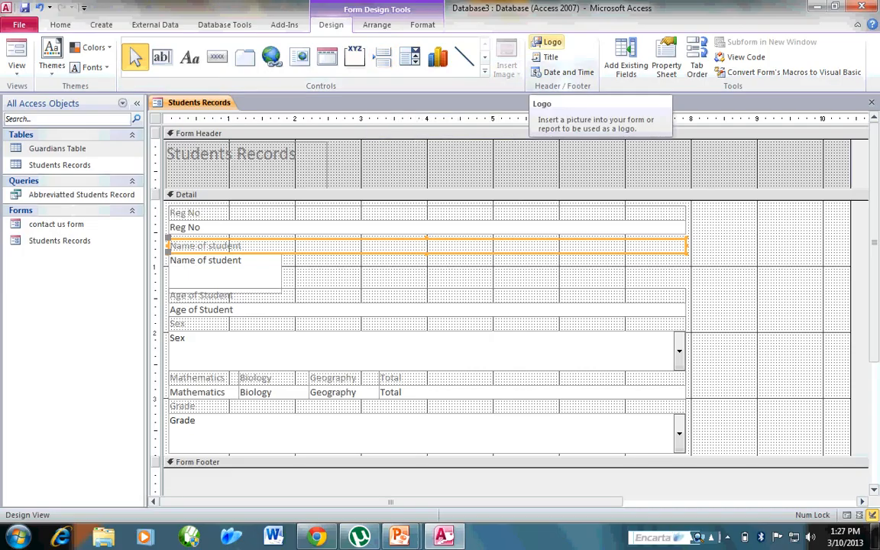
Insert a title in the form header and change its text to Students Results
{"action": "left_click", "coordinate": [548, 42]}
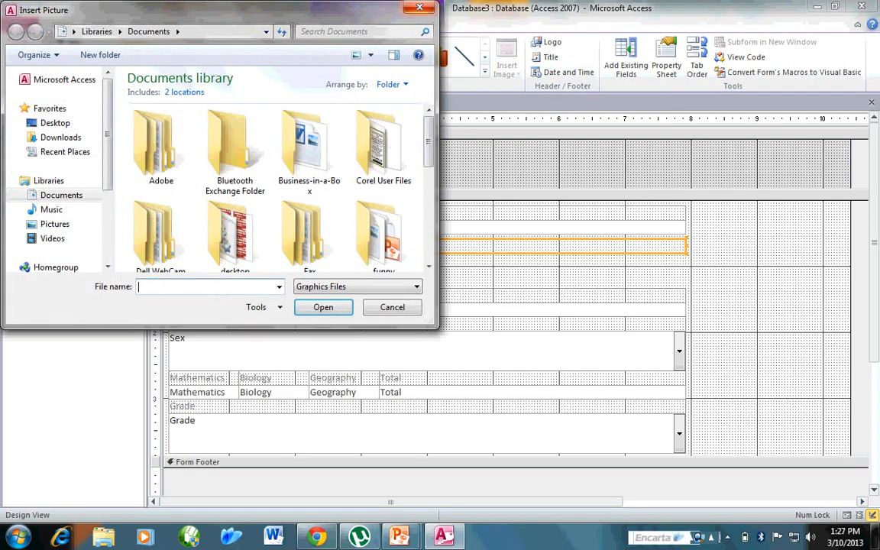
{"action": "key", "text": "Escape"}
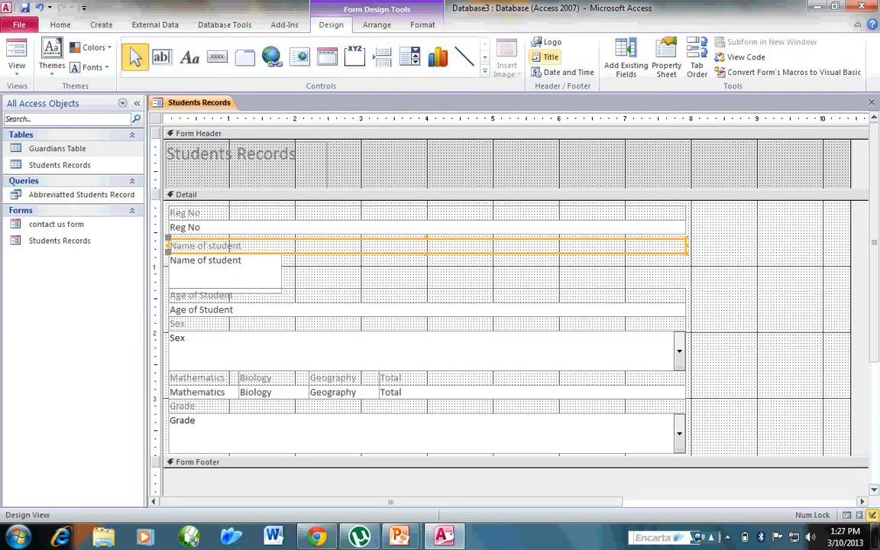
{"action": "left_click", "coordinate": [550, 57]}
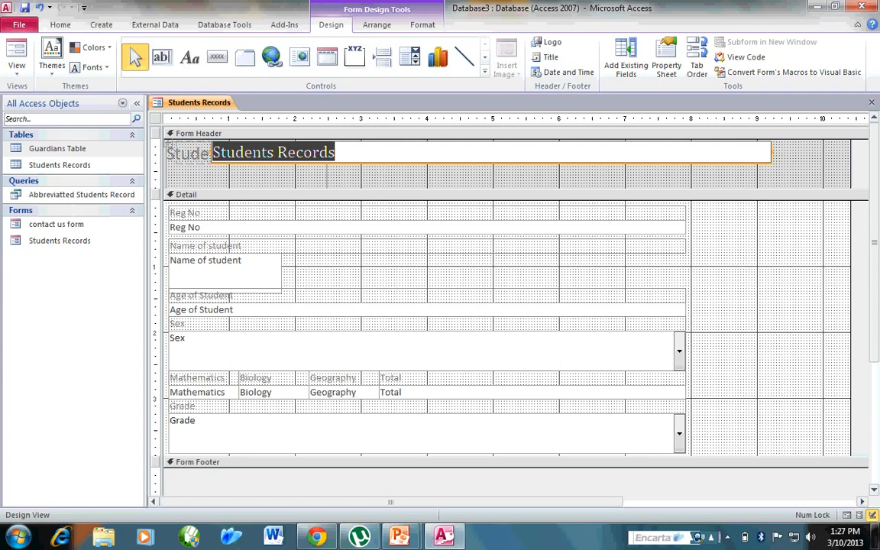
{"action": "left_click", "coordinate": [337, 152]}
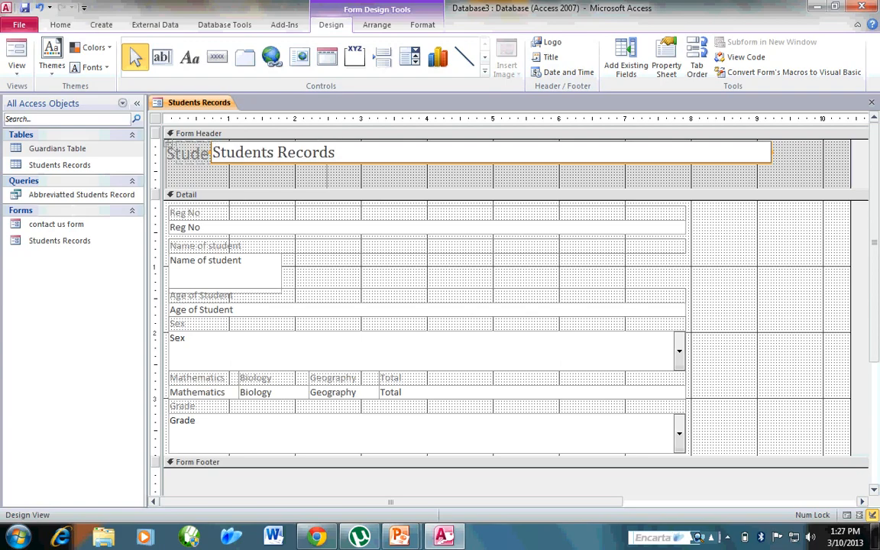
{"action": "key", "text": "BackSpace"}
{"action": "key", "text": "BackSpace"}
{"action": "key", "text": "BackSpace"}
{"action": "key", "text": "BackSpace"}
{"action": "key", "text": "BackSpace"}
{"action": "type", "text": "sultts"}
{"action": "key", "text": "BackSpace"}
{"action": "key", "text": "BackSpace"}
{"action": "type", "text": "s"}
{"action": "left_click", "coordinate": [489, 176]}
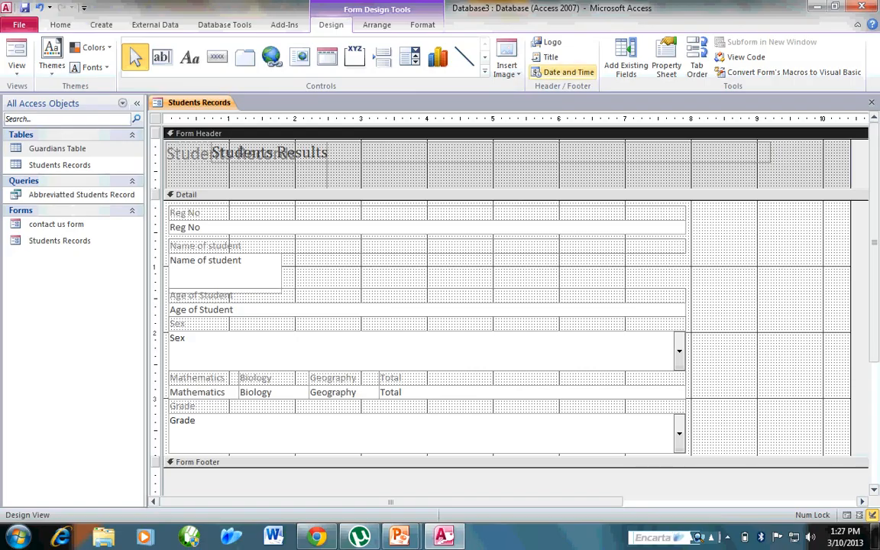
Add the date and time to the form header, using the full weekday date and the time with seconds
{"action": "left_click", "coordinate": [565, 71]}
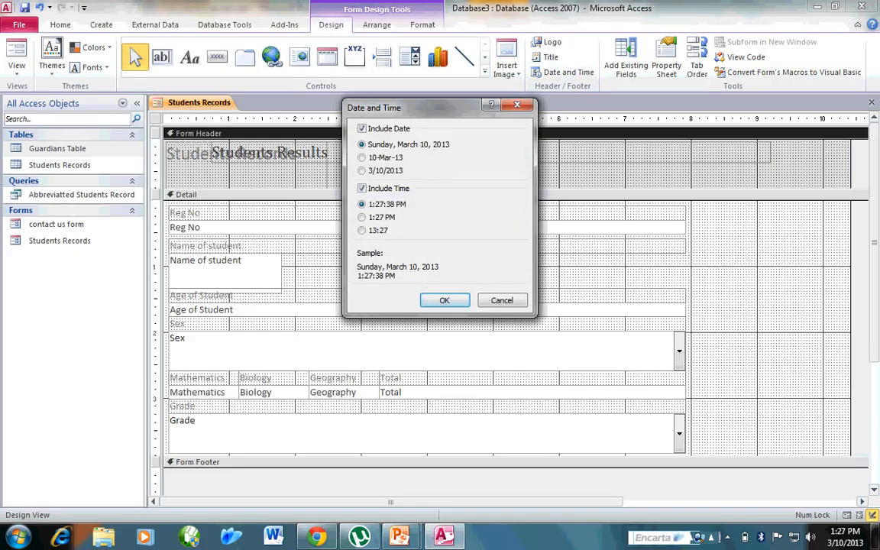
{"action": "key", "text": "Return"}
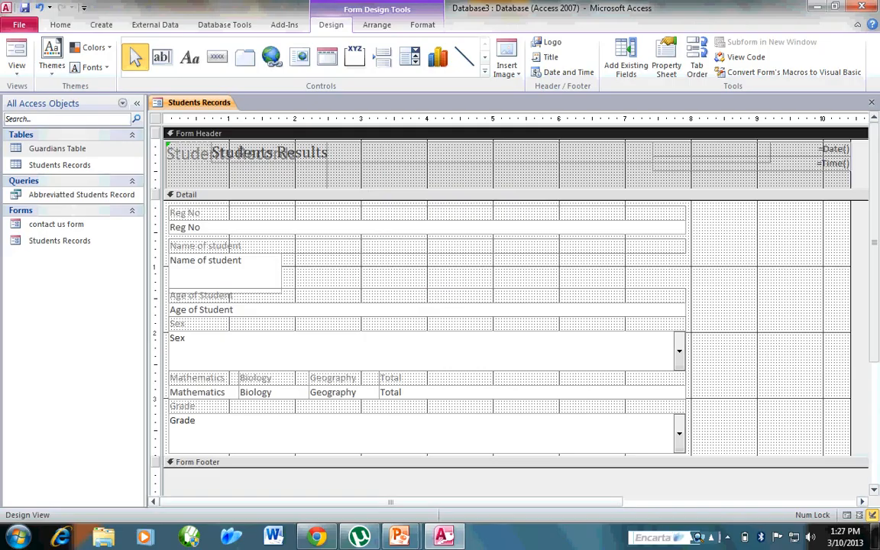
{"action": "scroll", "coordinate": [516, 298], "scroll_direction": "right", "scroll_amount": 2}
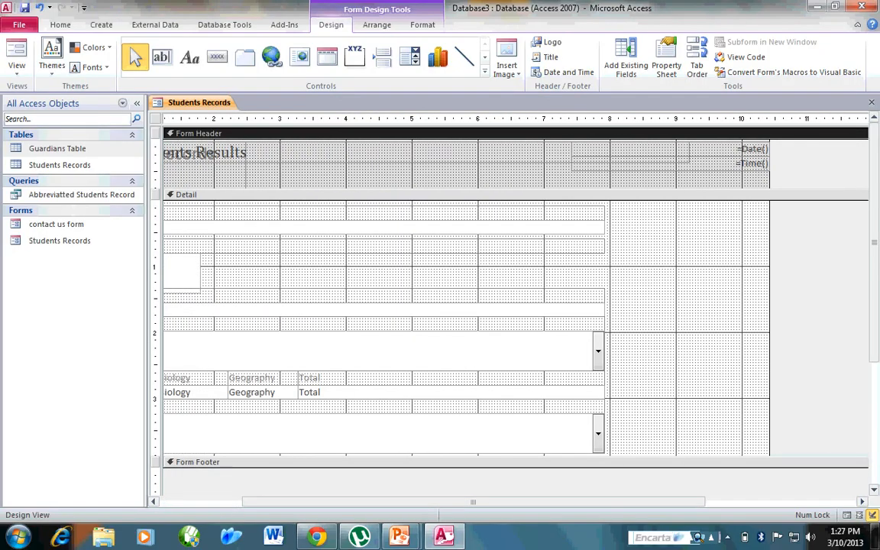
{"action": "scroll", "coordinate": [515, 297], "scroll_direction": "left", "scroll_amount": 2}
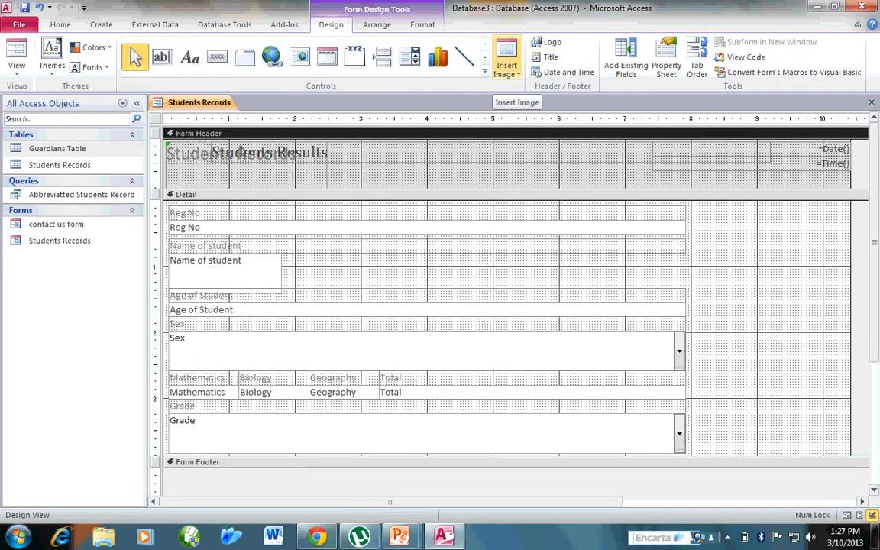
Insert the Untitled picture from the Documents library beside the Reg No and name fields, about 1.7 by 1.9 inches
{"action": "left_click", "coordinate": [507, 61]}
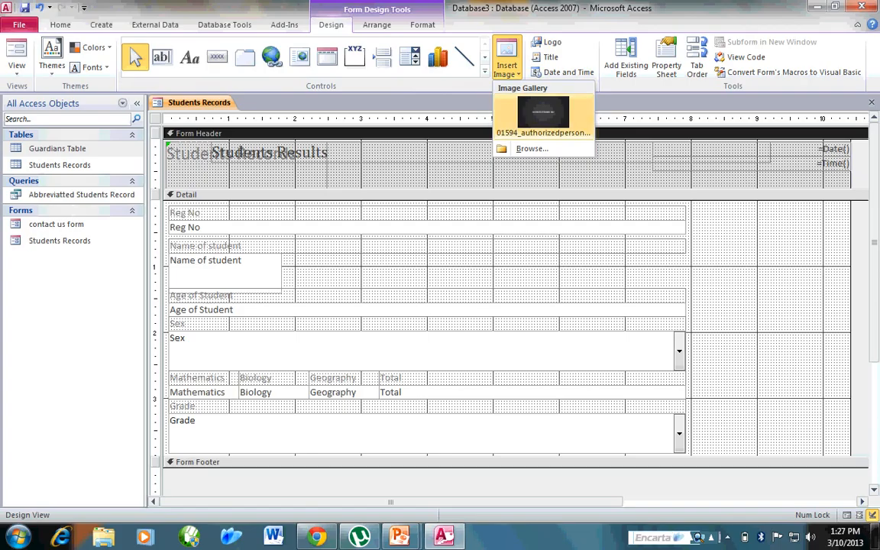
{"action": "left_click", "coordinate": [531, 148]}
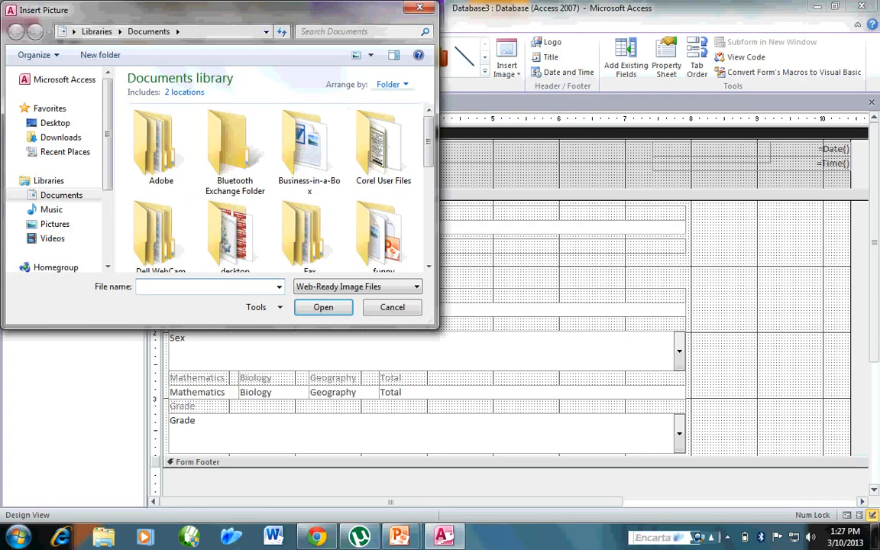
{"action": "scroll", "coordinate": [302, 144], "scroll_direction": "down", "scroll_amount": 8}
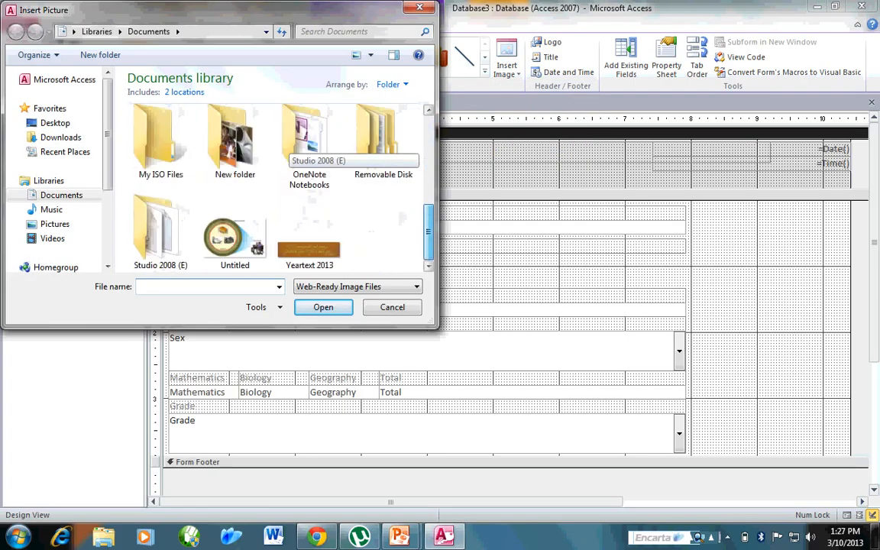
{"action": "left_click", "coordinate": [234, 236]}
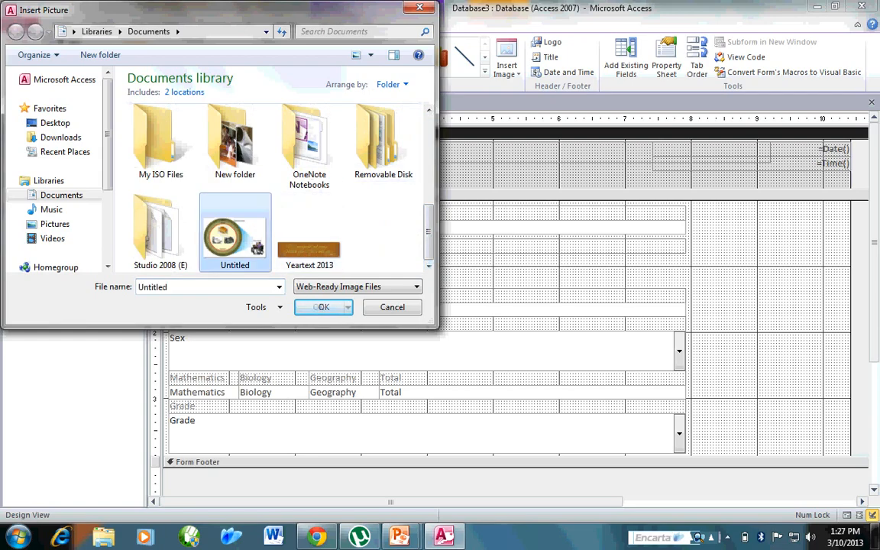
{"action": "left_click", "coordinate": [319, 306]}
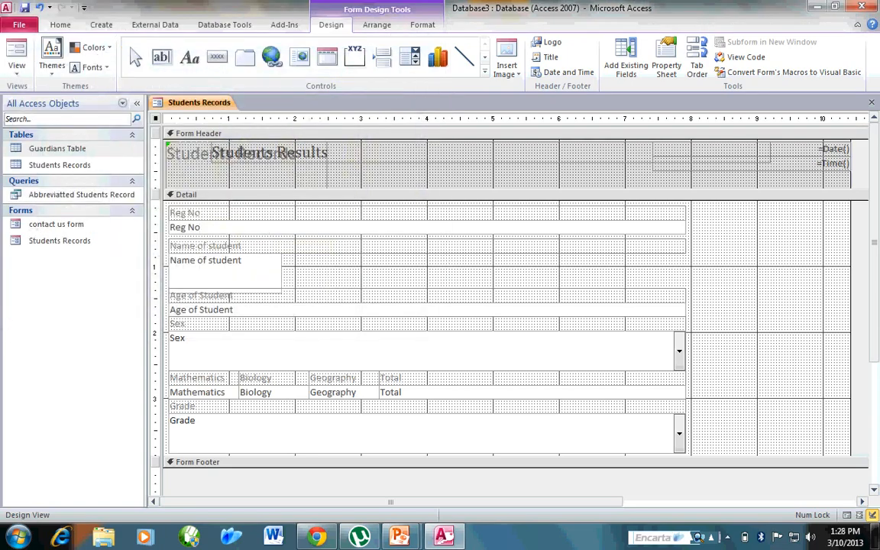
{"action": "left_click_drag", "start_coordinate": [716, 202], "coordinate": [804, 295]}
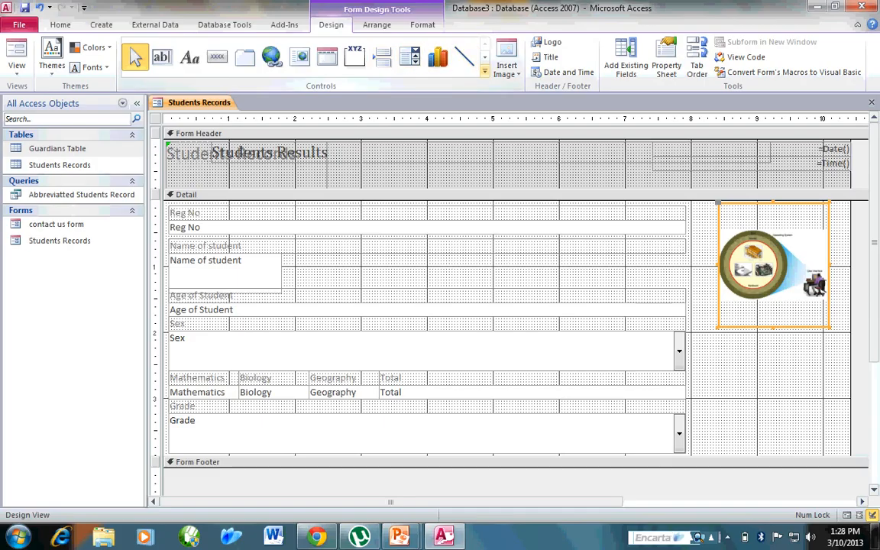
Look through the additional form controls and display the edited form in Form View
{"action": "left_click", "coordinate": [484, 70]}
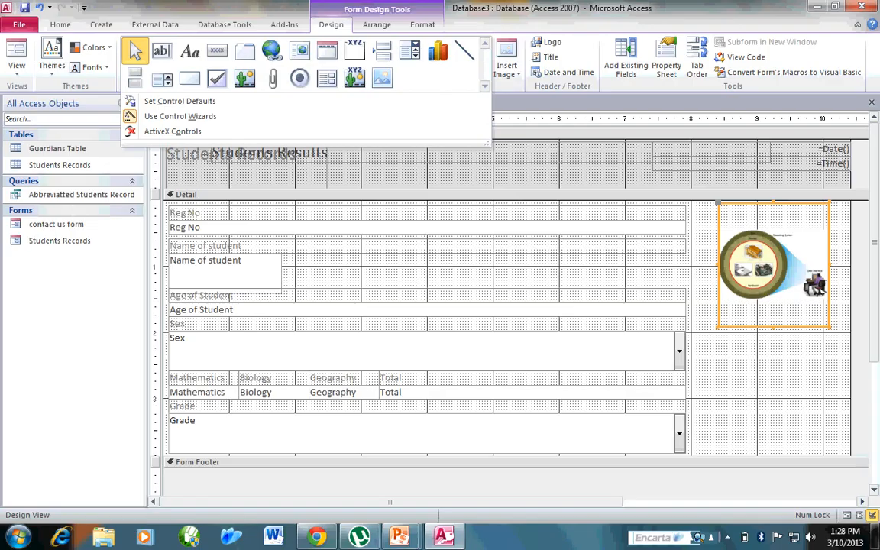
{"action": "key", "text": "Escape"}
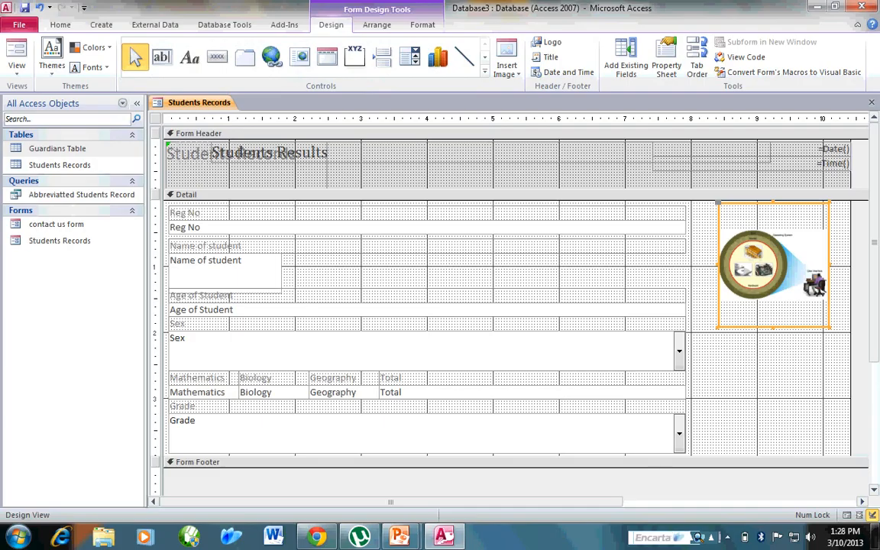
{"action": "left_click", "coordinate": [17, 55]}
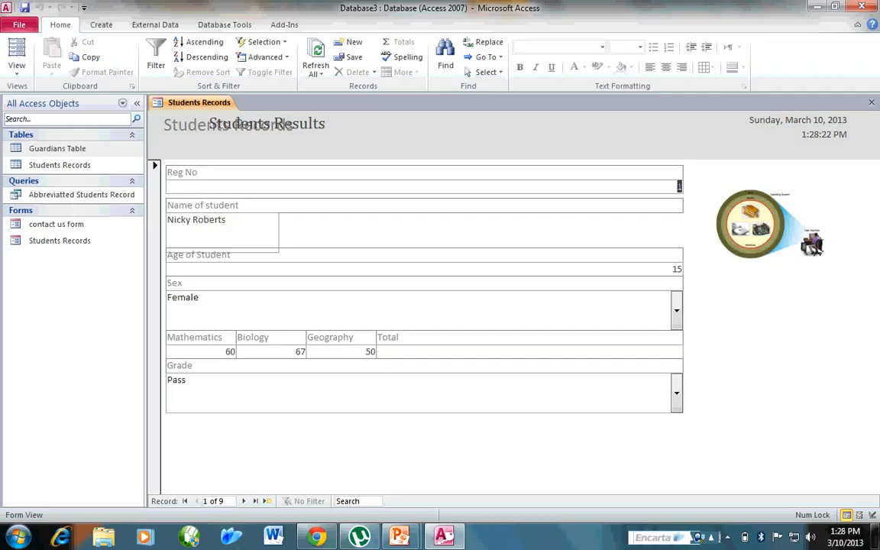
Create a navigation form with the Horizontal Tabs layout
{"action": "left_click", "coordinate": [101, 24]}
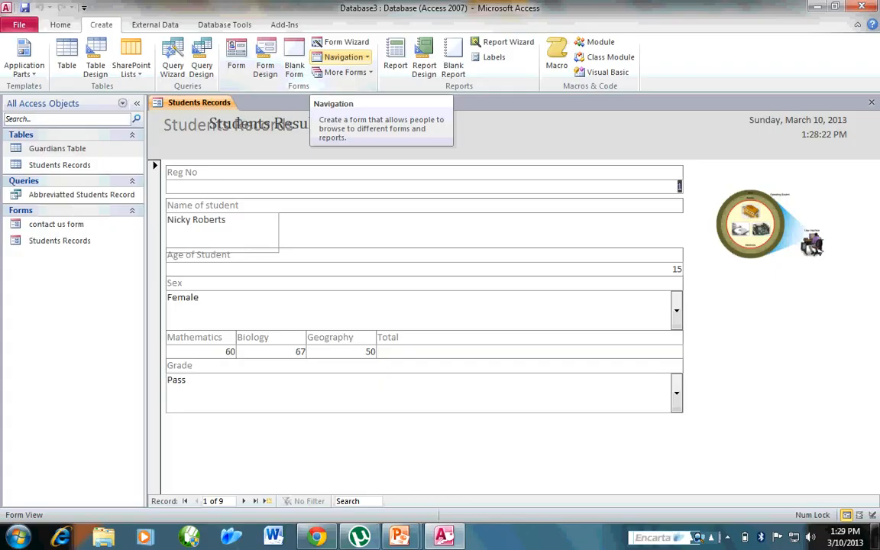
{"action": "left_click", "coordinate": [343, 57]}
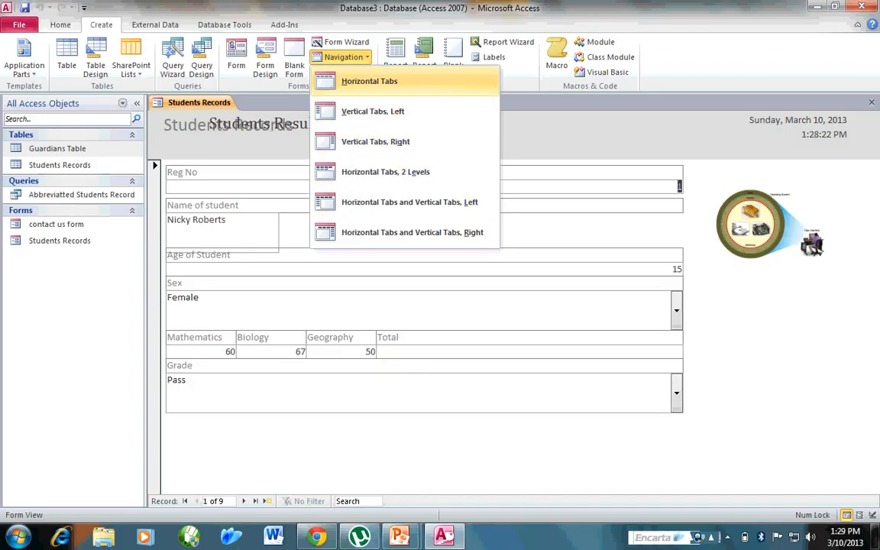
{"action": "left_click", "coordinate": [369, 81]}
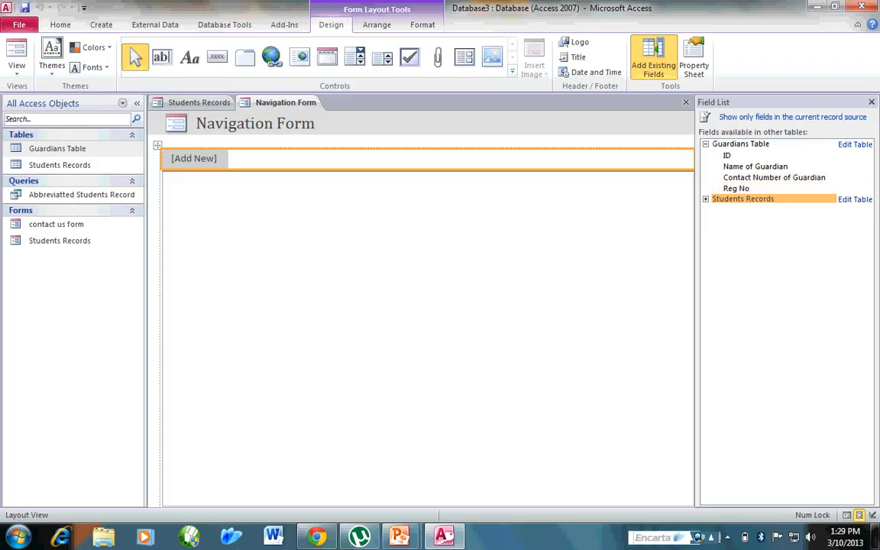
Add the Name of Guardian, Contact Number of Guardian and Reg No fields from the Guardians Table to the navigation form
{"action": "left_click", "coordinate": [706, 199]}
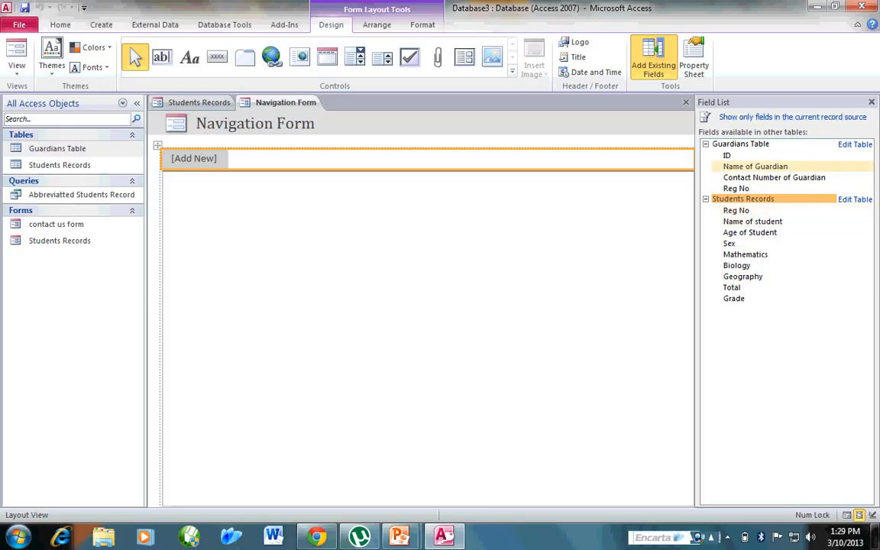
{"action": "left_click", "coordinate": [741, 144]}
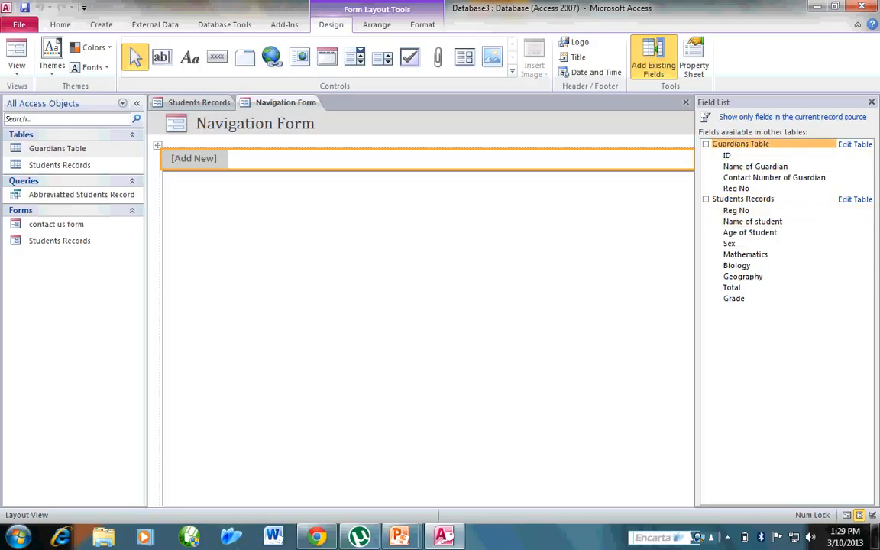
{"action": "left_click_drag", "start_coordinate": [755, 167], "coordinate": [203, 157]}
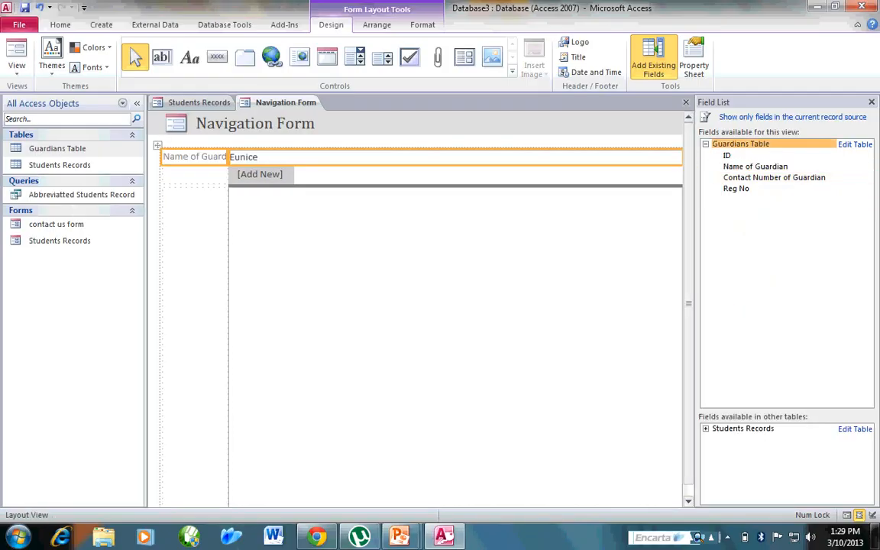
{"action": "left_click_drag", "start_coordinate": [774, 177], "coordinate": [305, 169]}
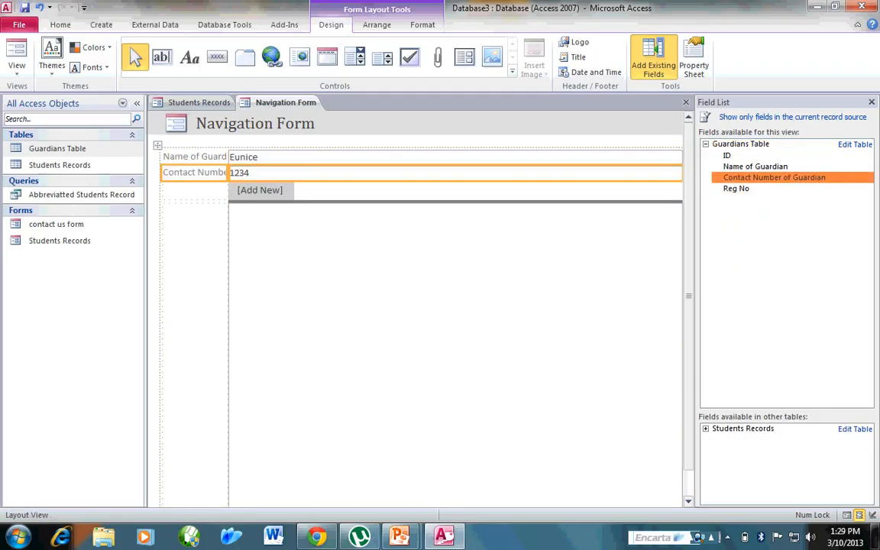
{"action": "left_click_drag", "start_coordinate": [736, 188], "coordinate": [179, 187]}
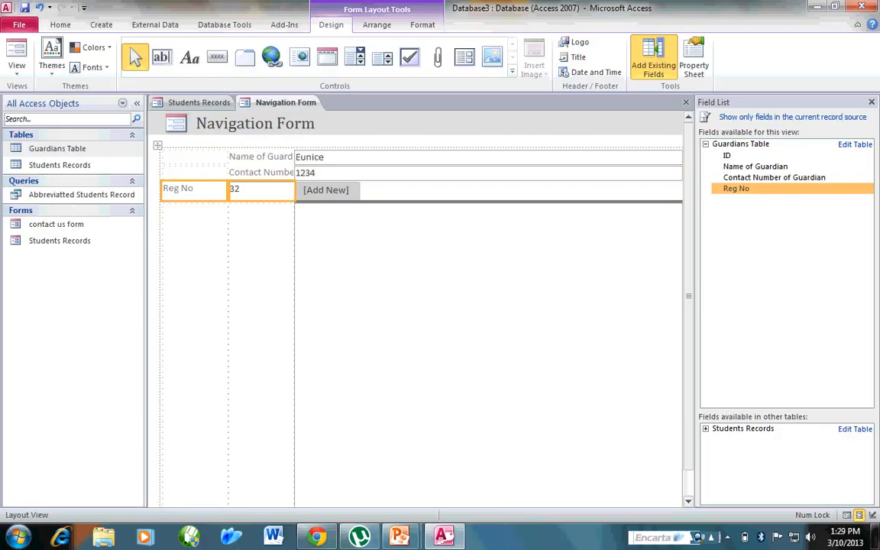
Try to add the Name of student field from Students Records to the navigation form, cancelling the relationship definition
{"action": "left_click", "coordinate": [743, 428]}
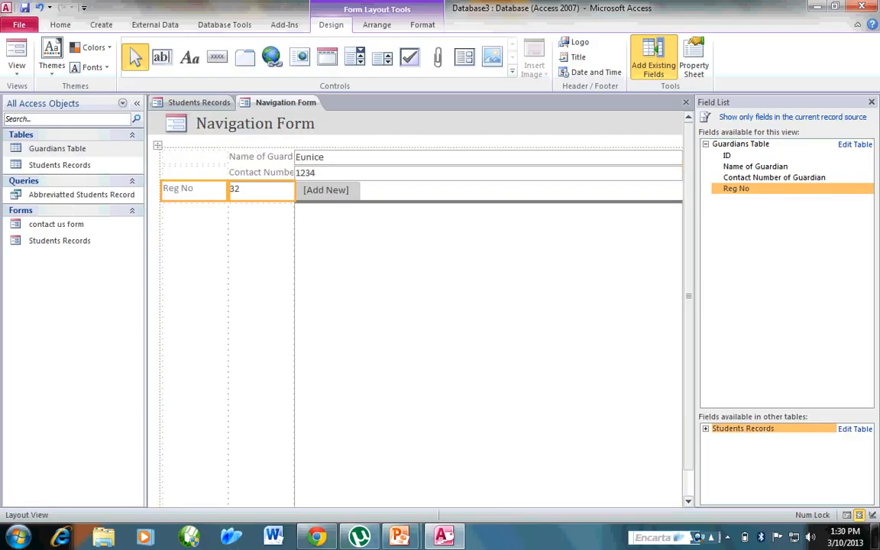
{"action": "double_click", "coordinate": [743, 428]}
{"action": "left_click_drag", "start_coordinate": [752, 451], "coordinate": [195, 306]}
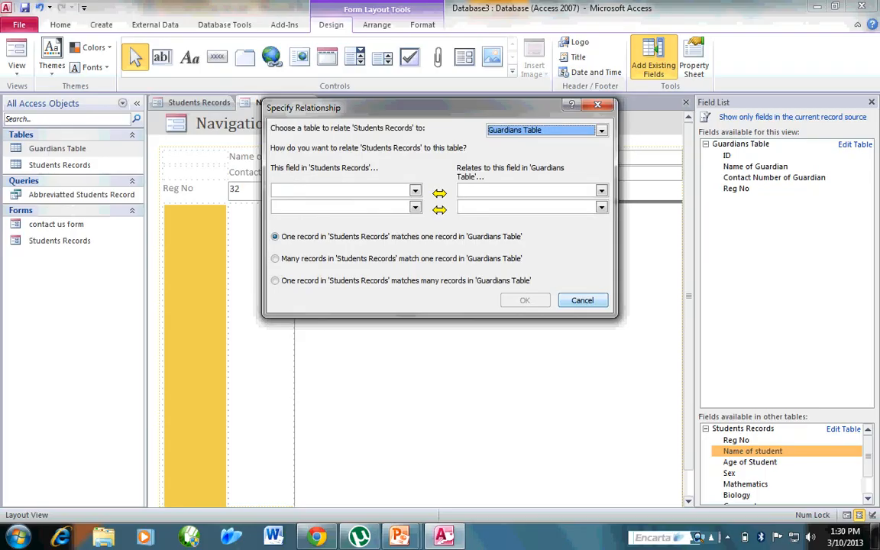
{"action": "left_click", "coordinate": [582, 300]}
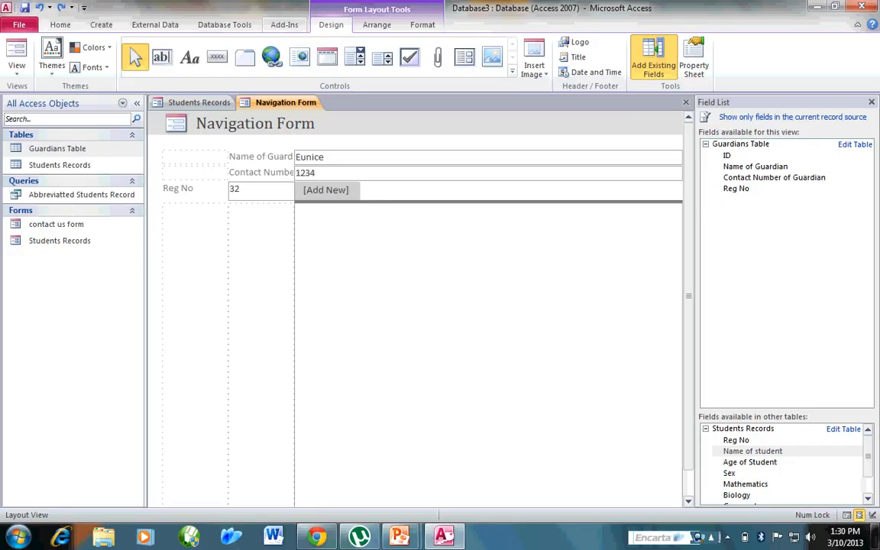
Create a Multiple Items form from the navigation form with the guardian fields
{"action": "left_click", "coordinate": [101, 24]}
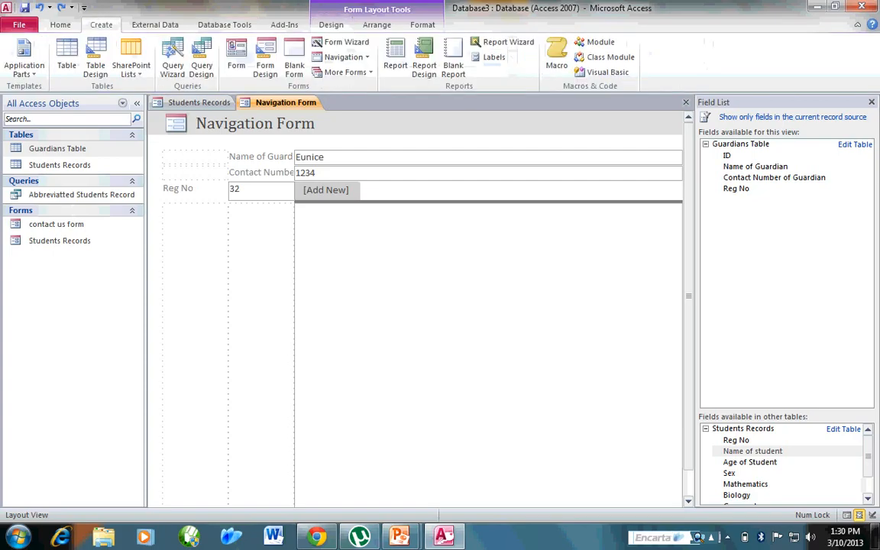
{"action": "left_click", "coordinate": [345, 72]}
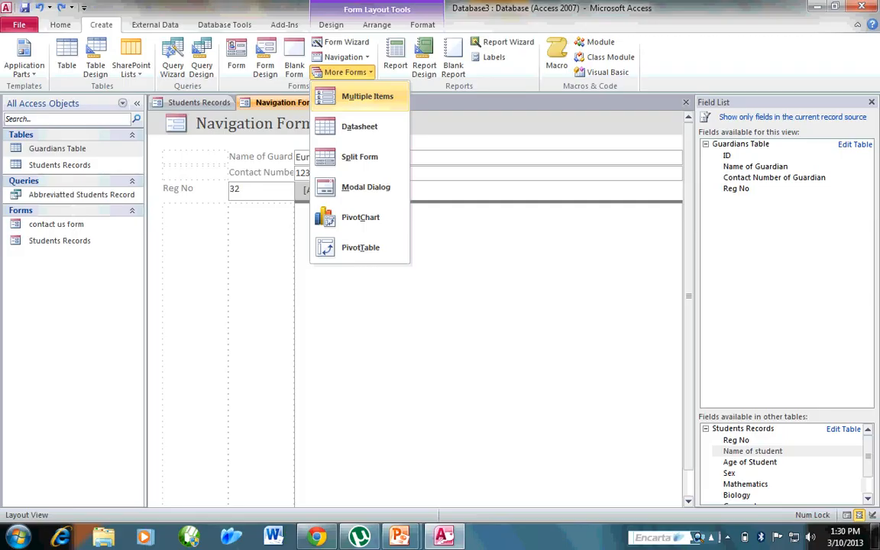
{"action": "left_click", "coordinate": [366, 96]}
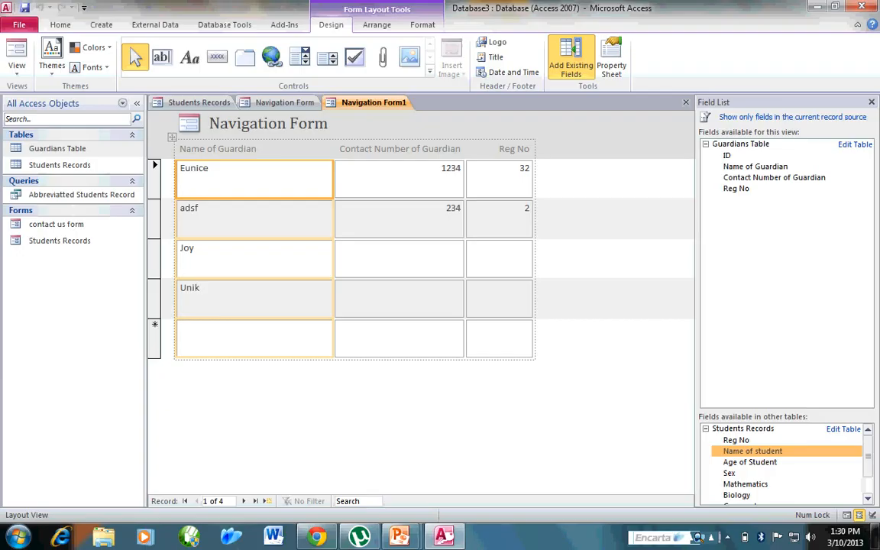
View the multiple-items form in Form View and Design View, and look through its guardian records in Form View
{"action": "left_click", "coordinate": [16, 48]}
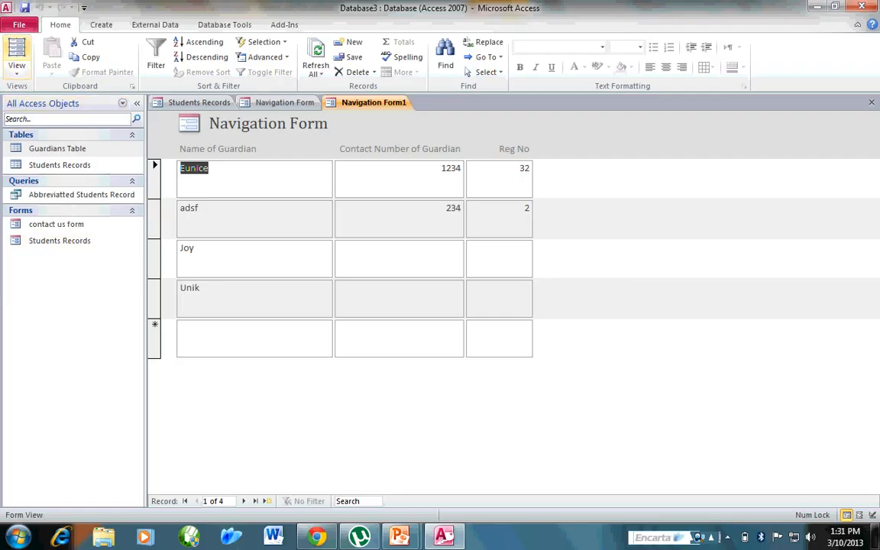
{"action": "left_click", "coordinate": [17, 65]}
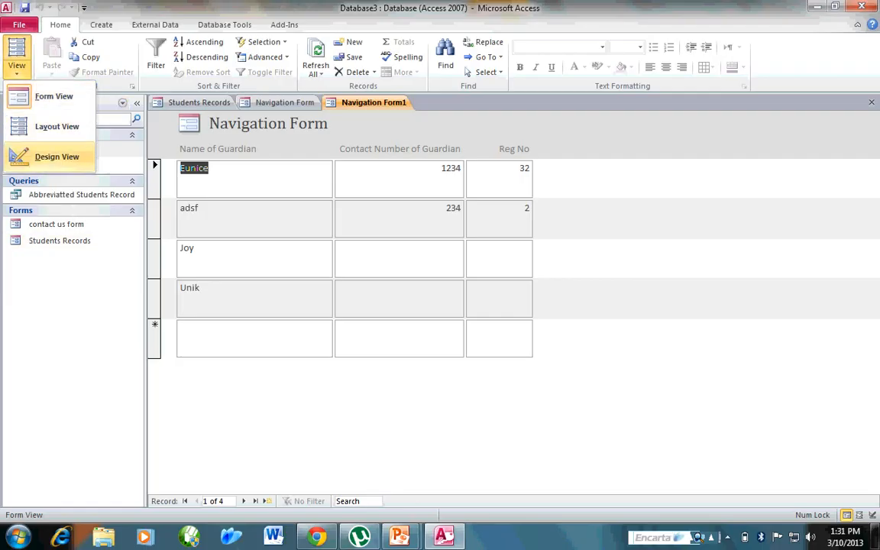
{"action": "left_click", "coordinate": [57, 157]}
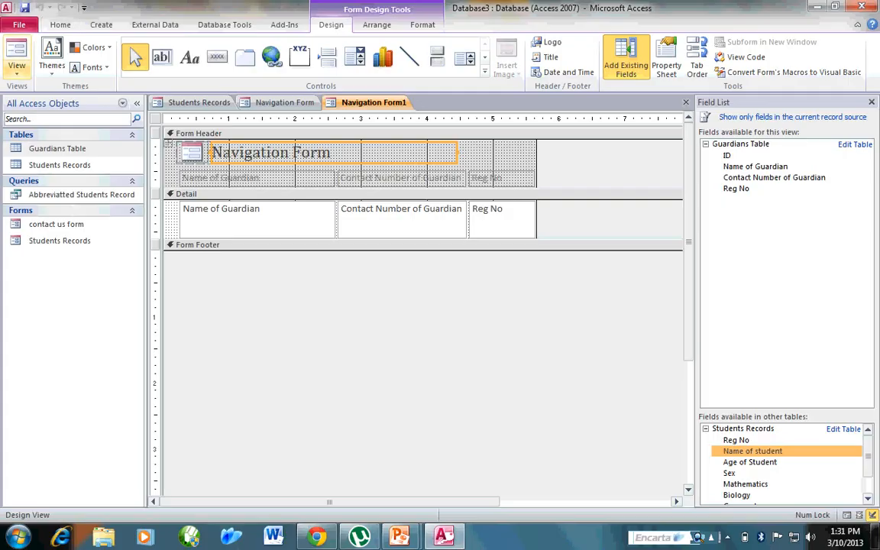
{"action": "left_click", "coordinate": [16, 54]}
{"action": "double_click", "coordinate": [197, 208]}
{"action": "left_click", "coordinate": [195, 248]}
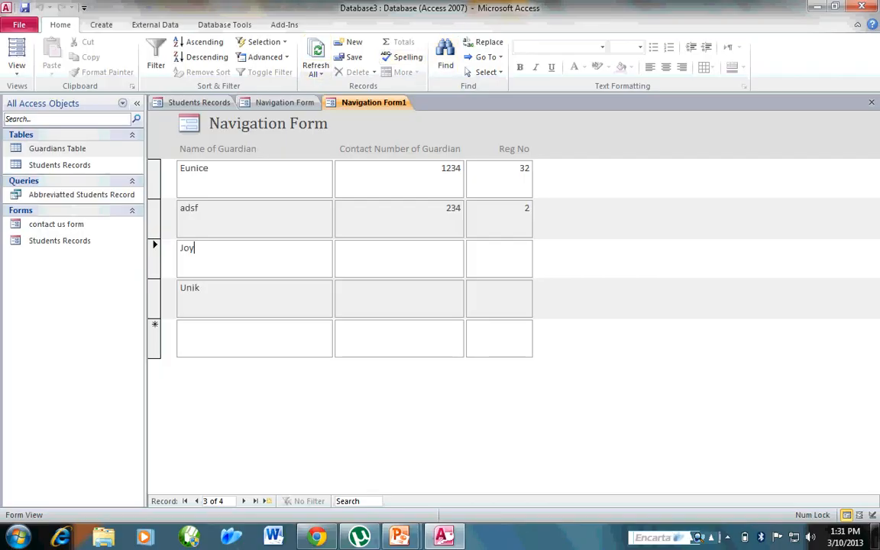
Create a Datasheet form from the multiple-items guardian form
{"action": "left_click", "coordinate": [101, 24]}
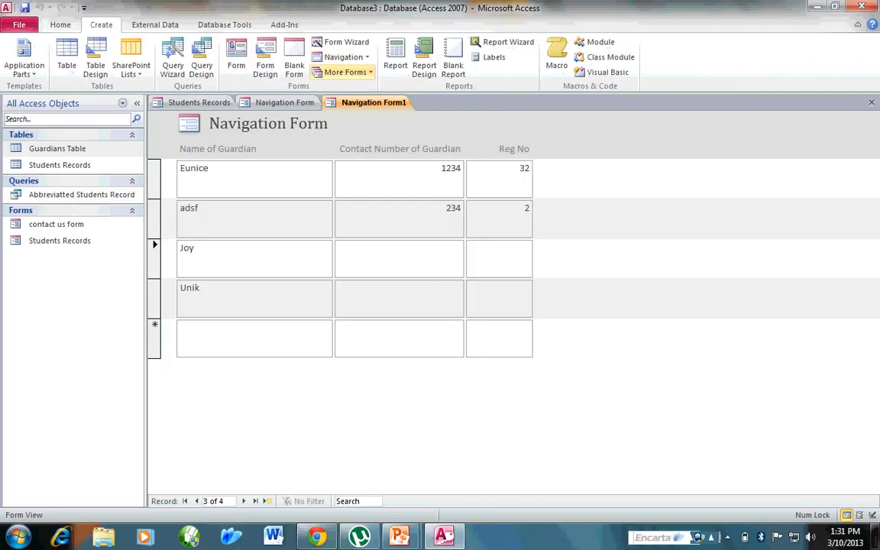
{"action": "left_click", "coordinate": [344, 72]}
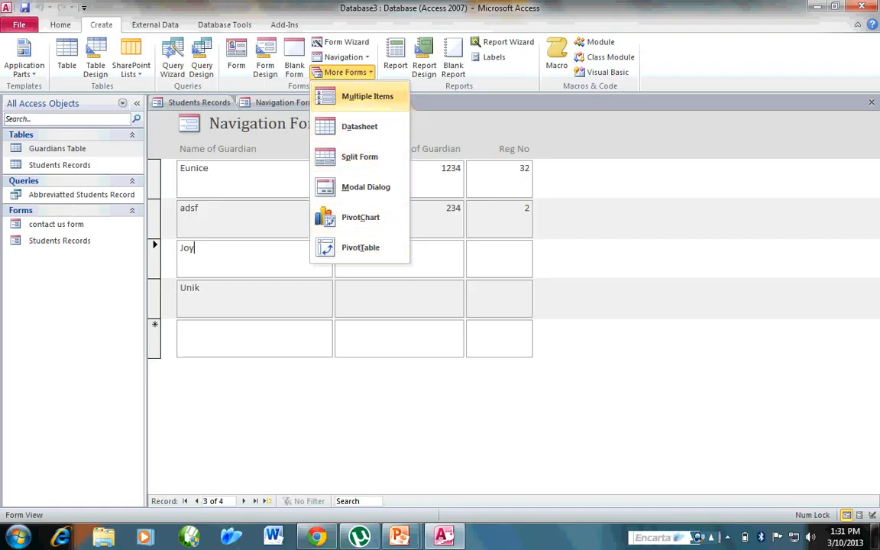
{"action": "left_click", "coordinate": [359, 126]}
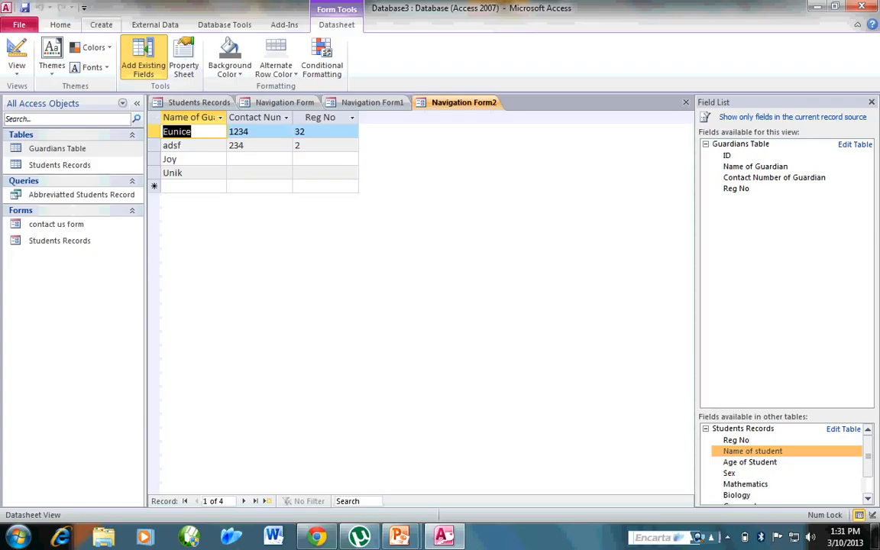
Create a Split Form from the guardian datasheet form
{"action": "left_click", "coordinate": [100, 24]}
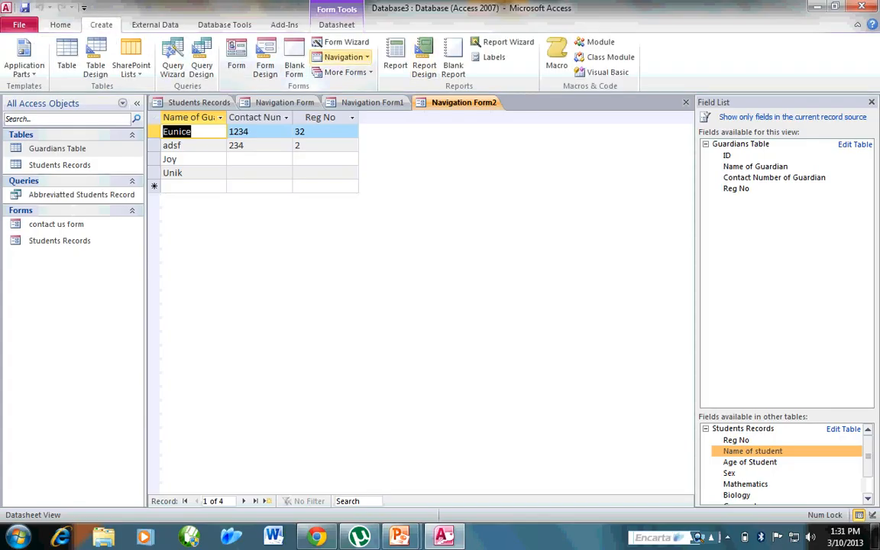
{"action": "left_click", "coordinate": [345, 72]}
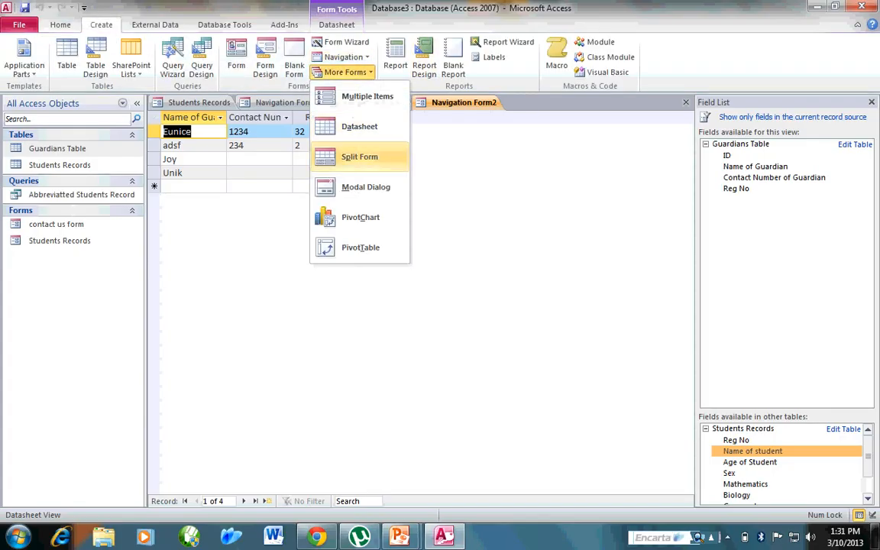
{"action": "left_click", "coordinate": [360, 156]}
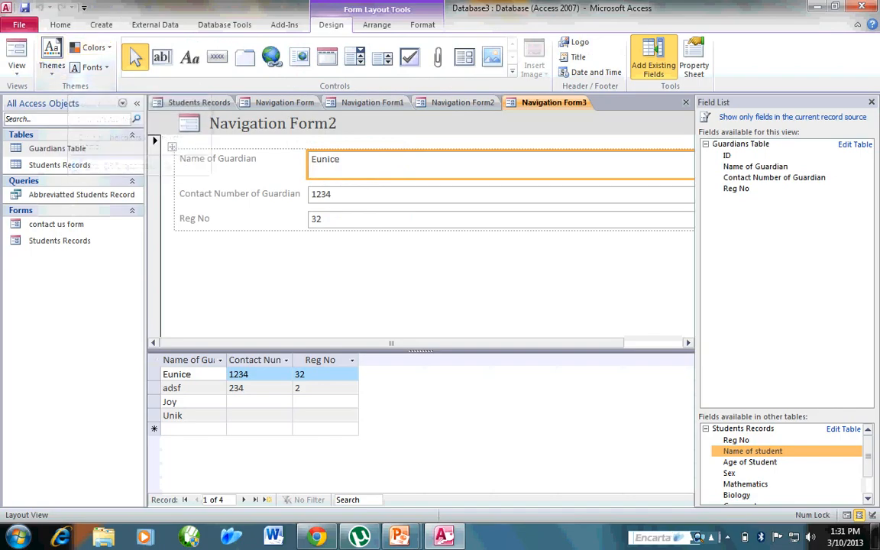
Preview a new Modal Dialog form in Form View and discard it without saving
{"action": "left_click", "coordinate": [101, 24]}
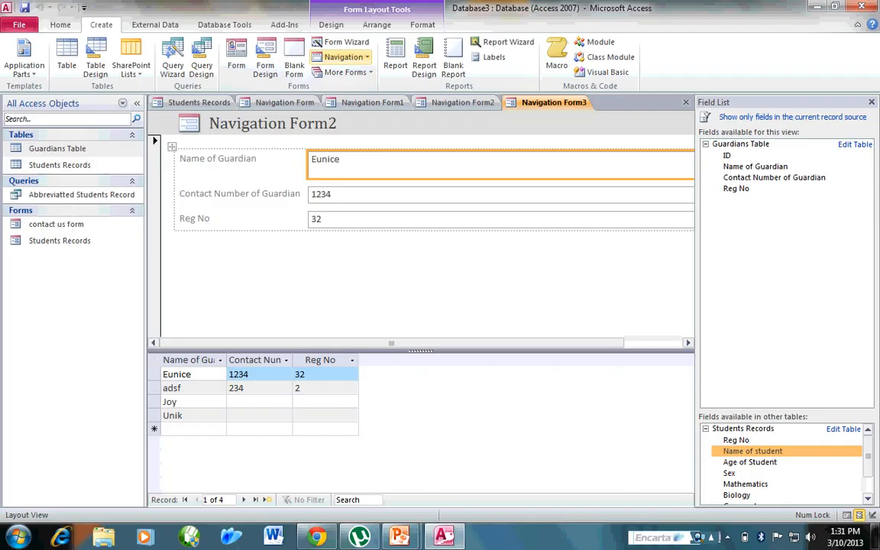
{"action": "left_click", "coordinate": [345, 72]}
{"action": "left_click", "coordinate": [365, 187]}
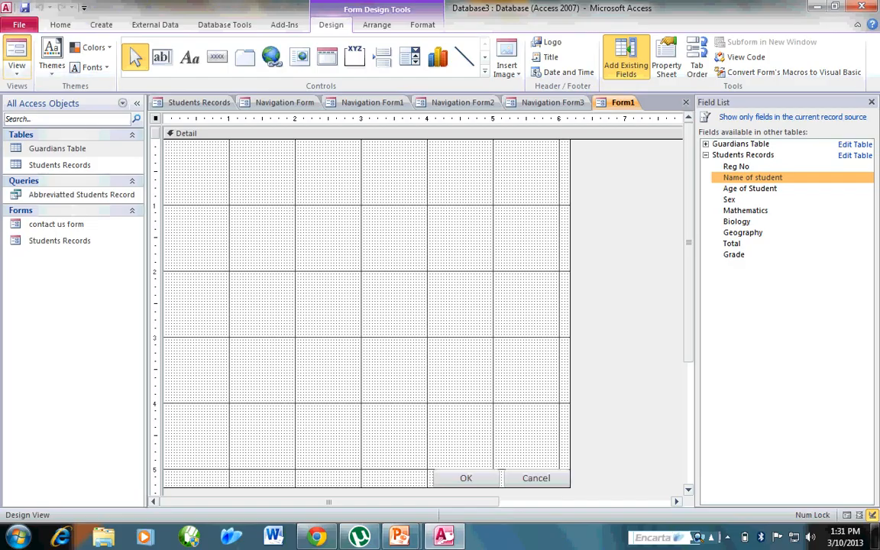
{"action": "left_click", "coordinate": [16, 51]}
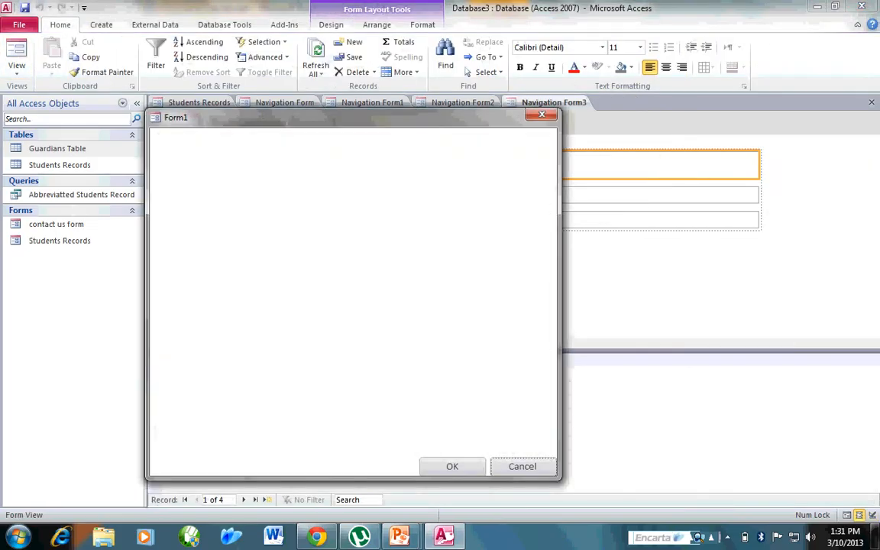
{"action": "left_click", "coordinate": [541, 115]}
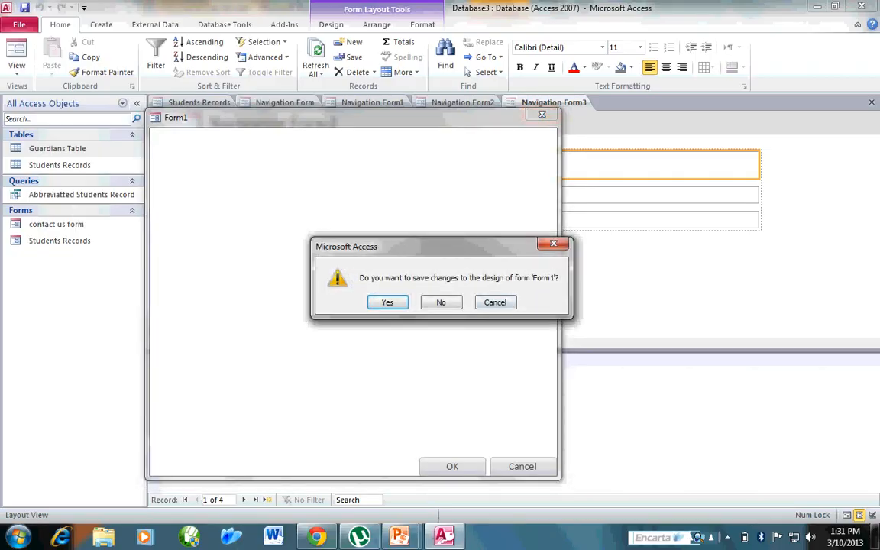
{"action": "left_click", "coordinate": [441, 302]}
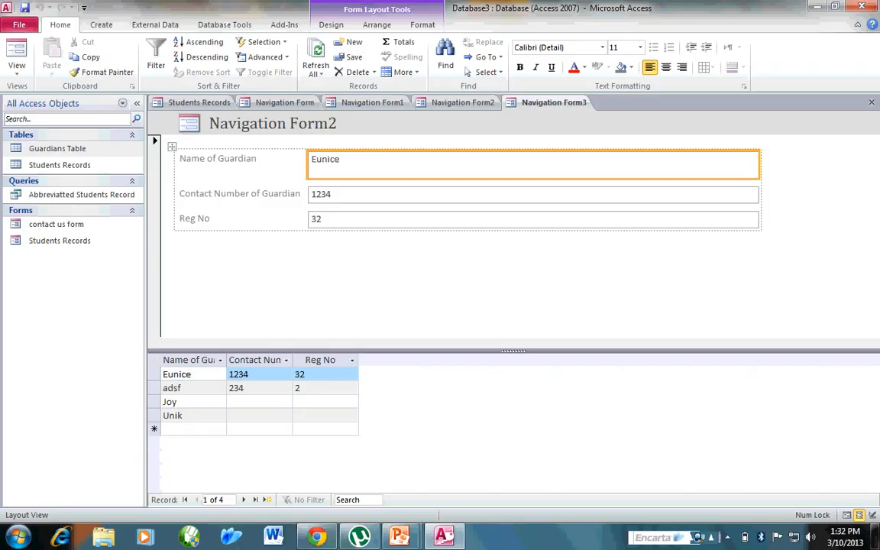
Switch to the PowerPoint slide show and advance past the Forms and Reminder slides to the Activity slide
{"action": "mouse_move", "coordinate": [444, 536]}
{"action": "mouse_move", "coordinate": [399, 536]}
{"action": "left_click", "coordinate": [475, 458]}
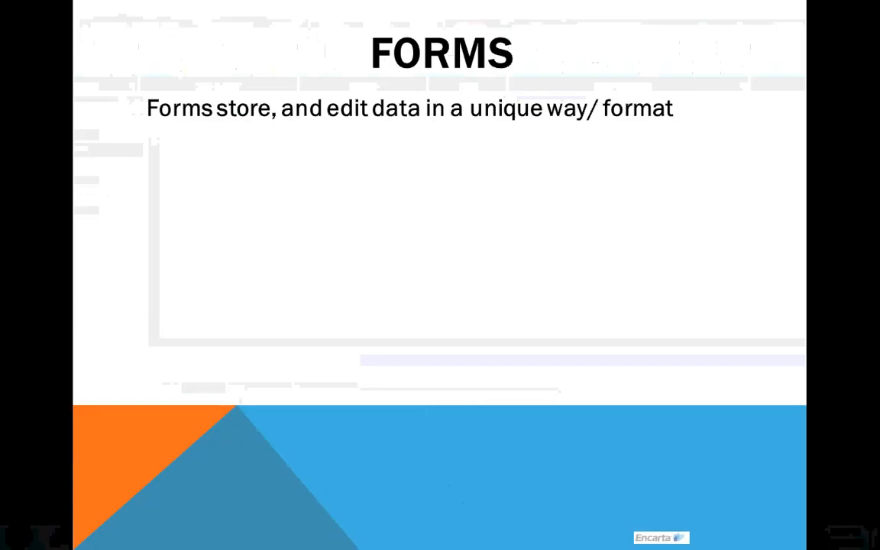
{"action": "key", "text": "Right"}
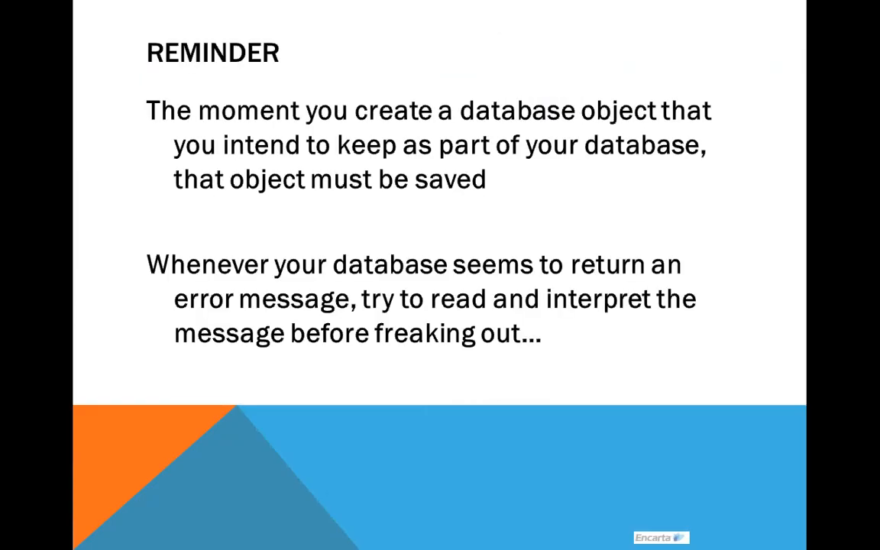
{"action": "key", "text": "Right"}
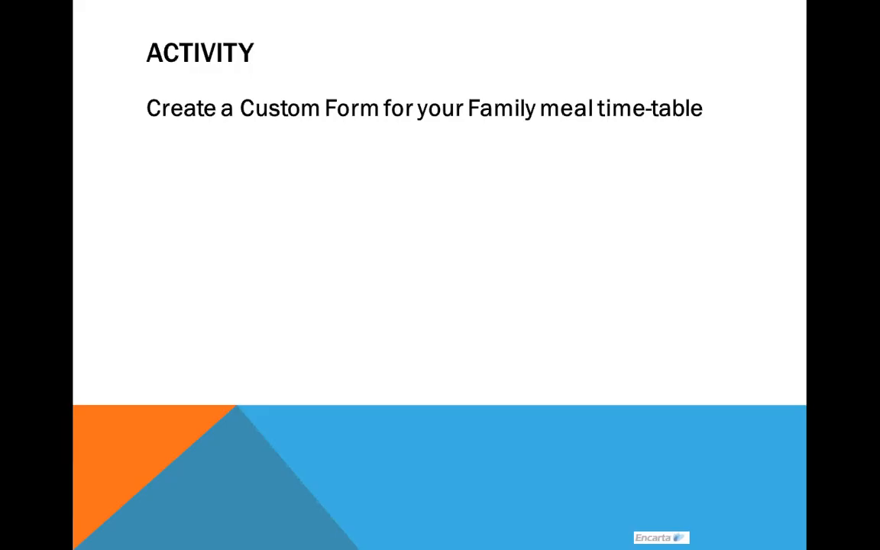